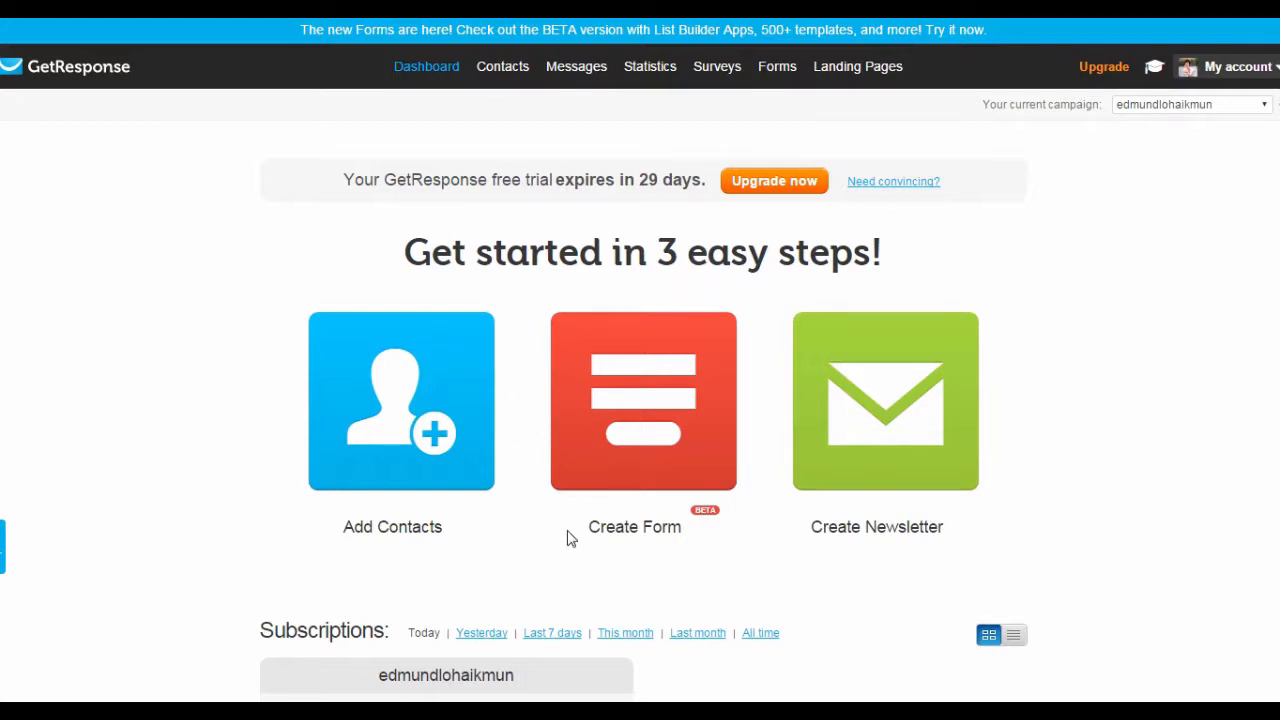
# Open the Create Form page from the Dashboard tile.
pyautogui.click(669, 390)
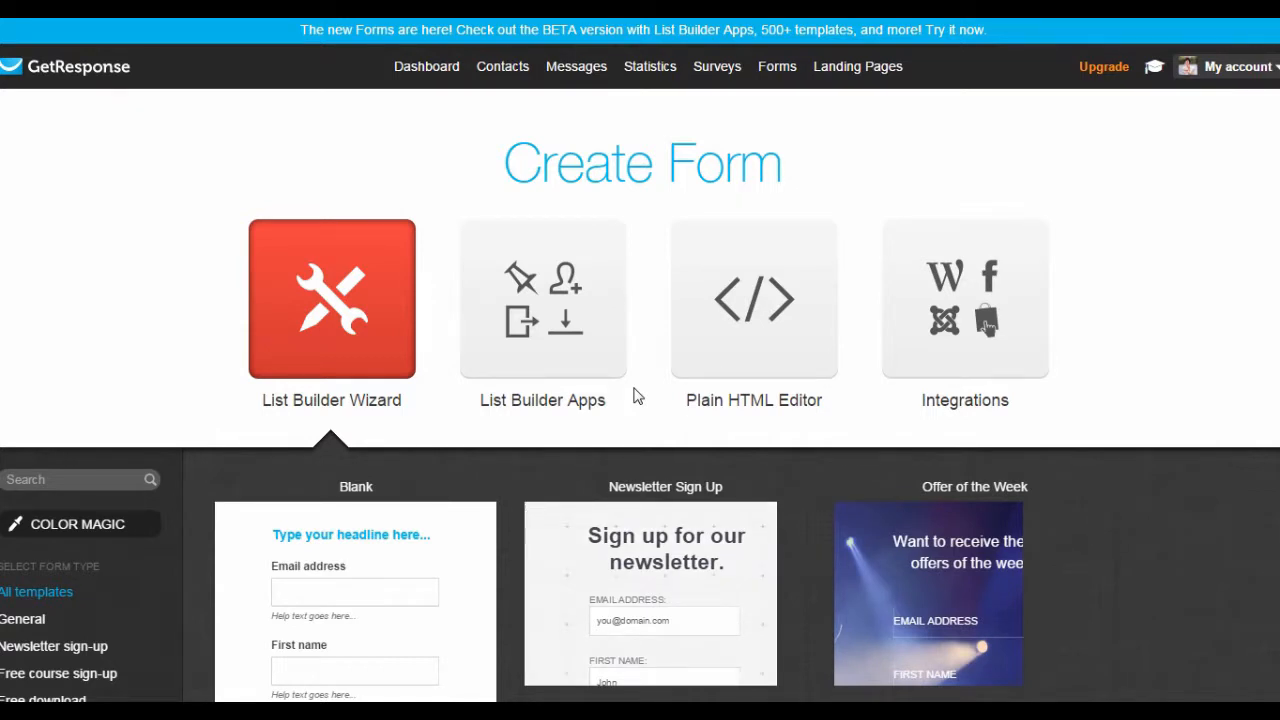
# Scroll the List Builder Wizard down to reveal the Newsletter sign-up templates.
pyautogui.scroll(-2, 709, 371)
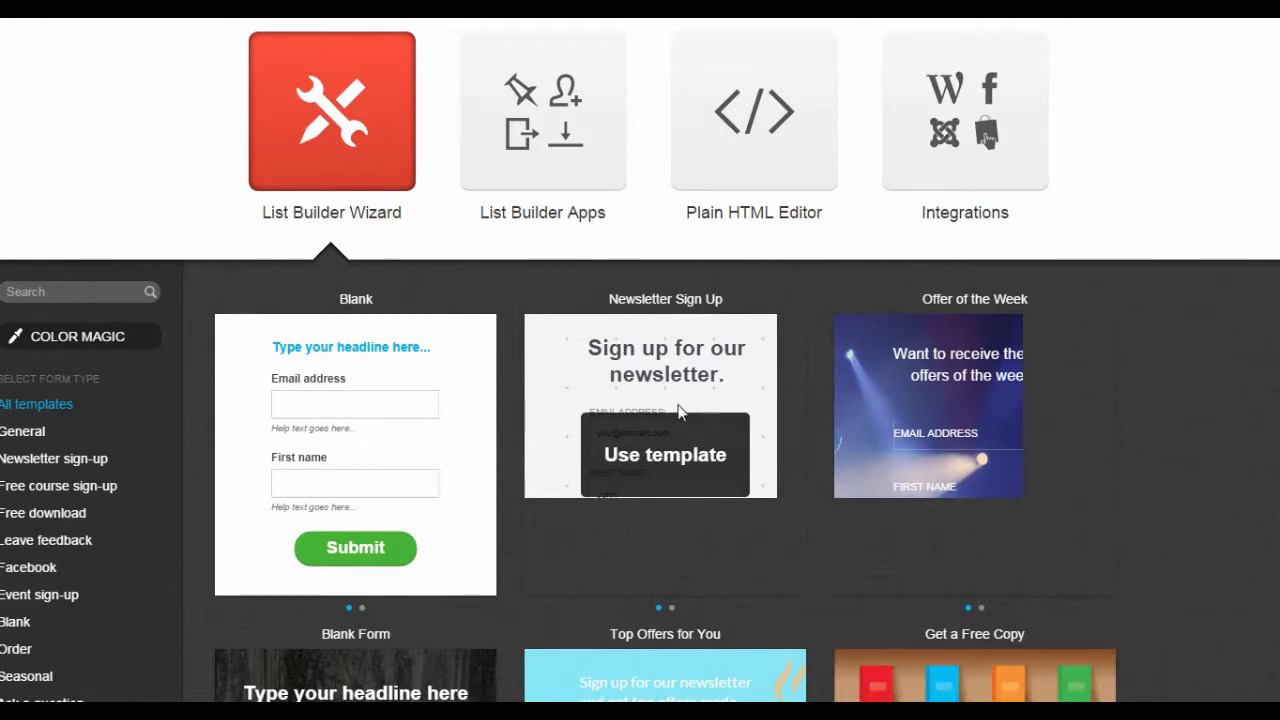
# Start from the Newsletter Sign Up template, delete its heading and select the form container.
pyautogui.click(678, 414)
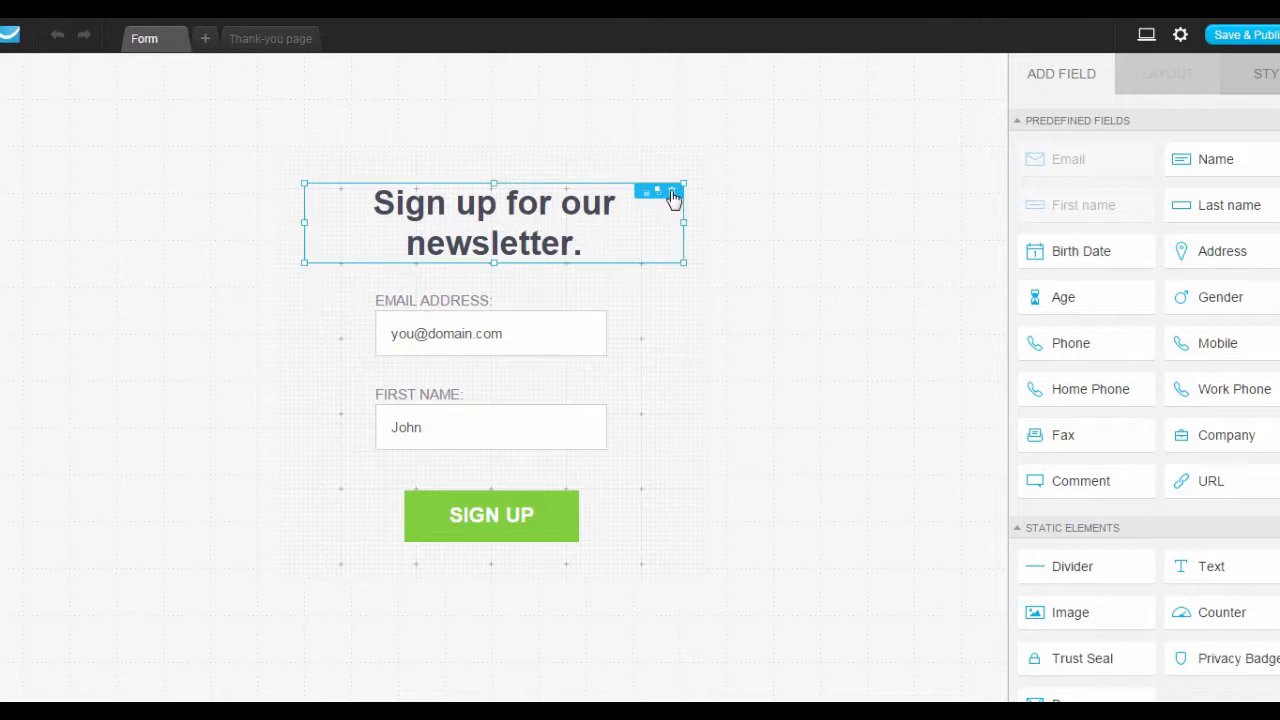
pyautogui.click(671, 193)
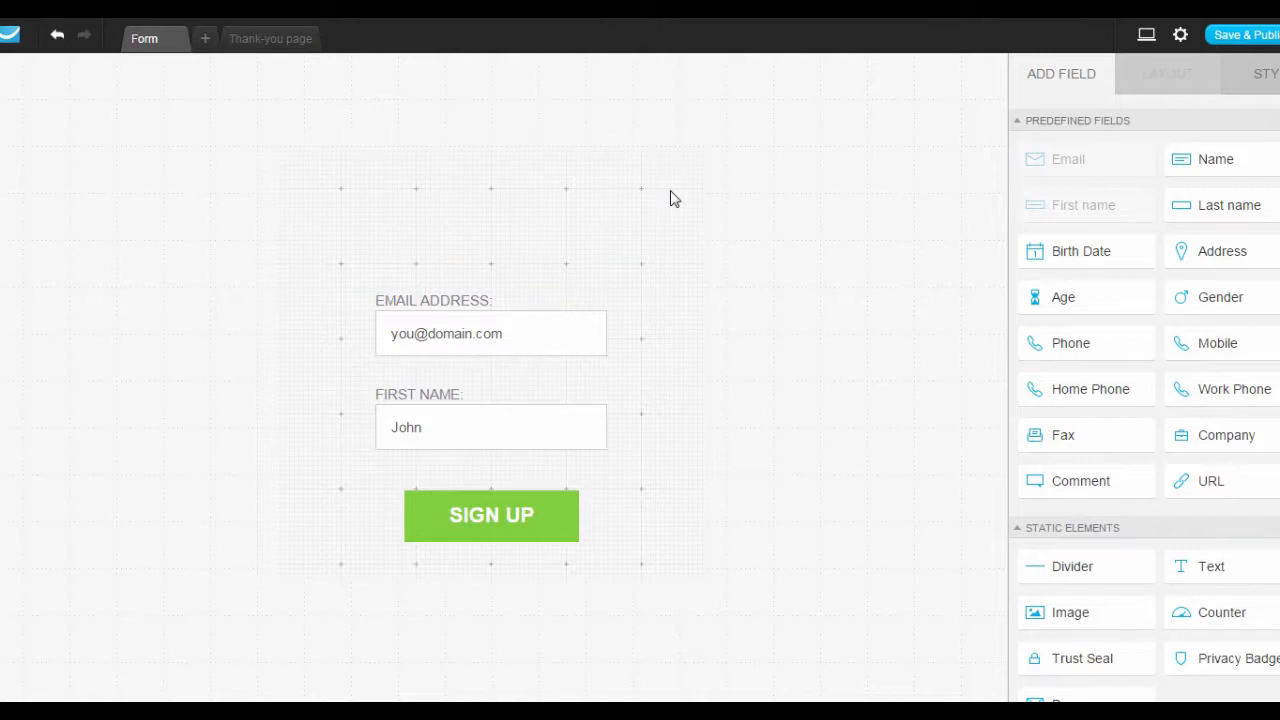
pyautogui.click(691, 320)
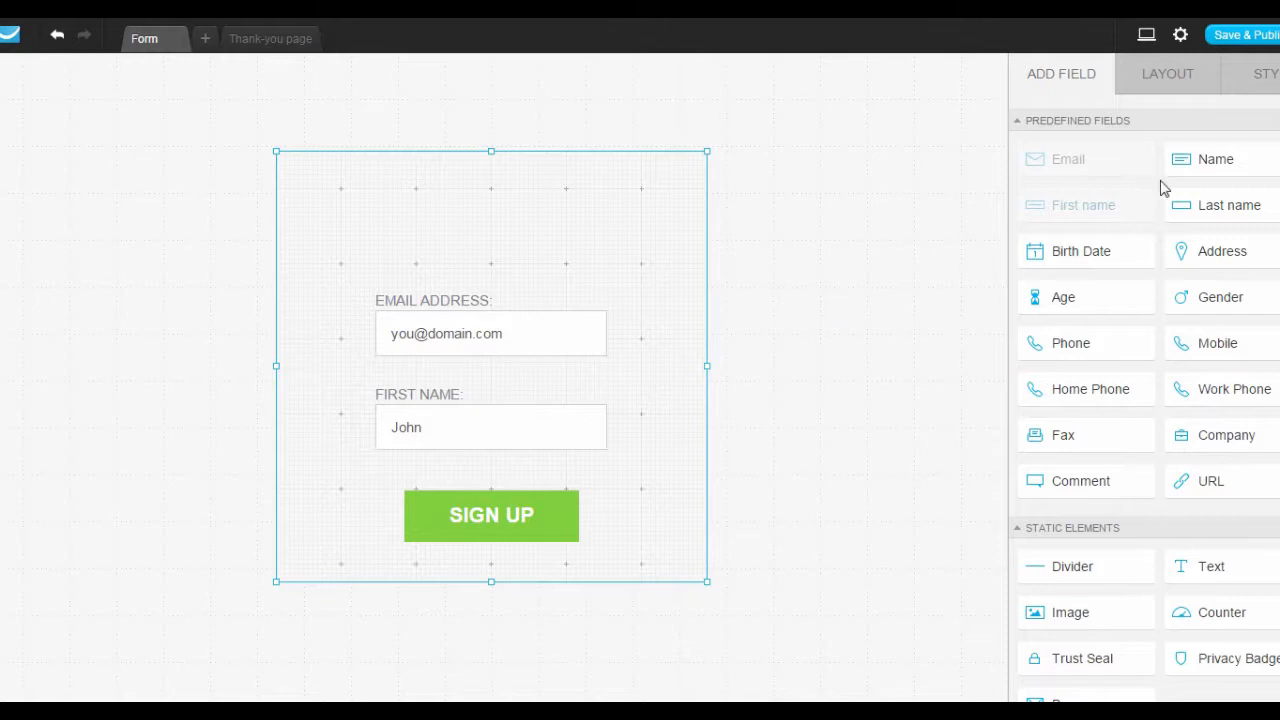
# Remove the bg.jpg background image so the form is plain white.
pyautogui.click(1270, 84)
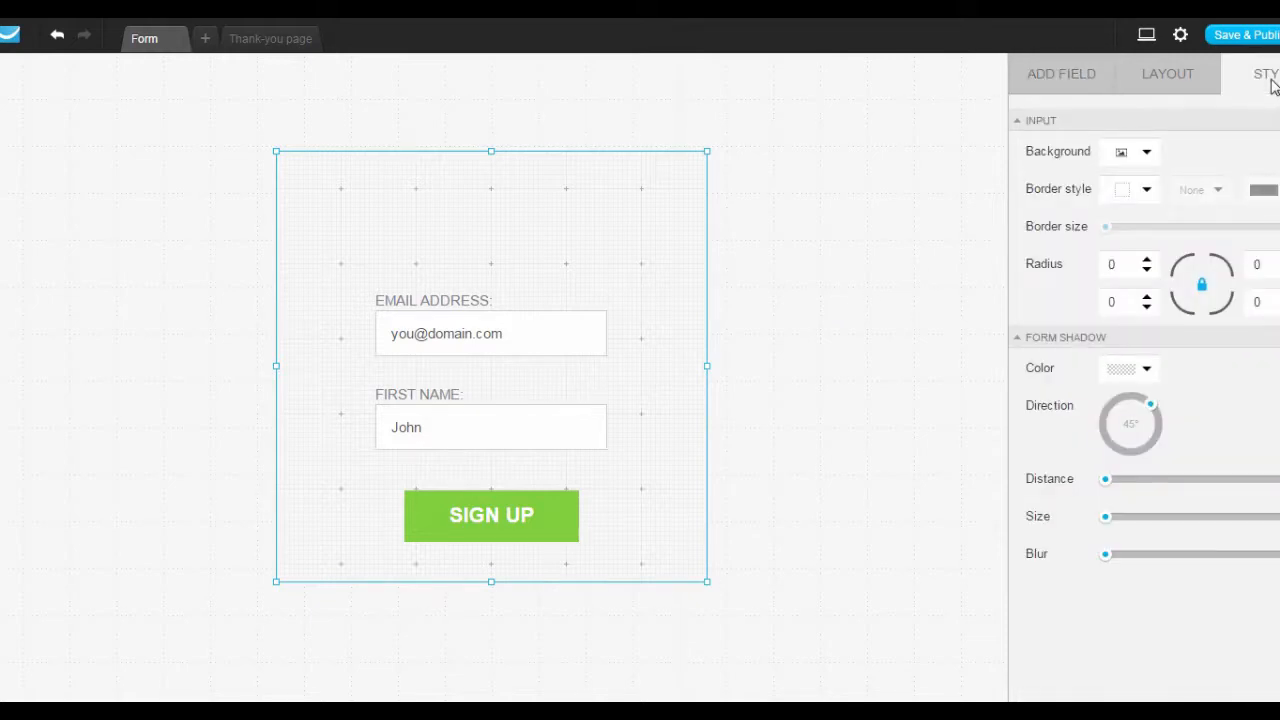
pyautogui.click(1135, 157)
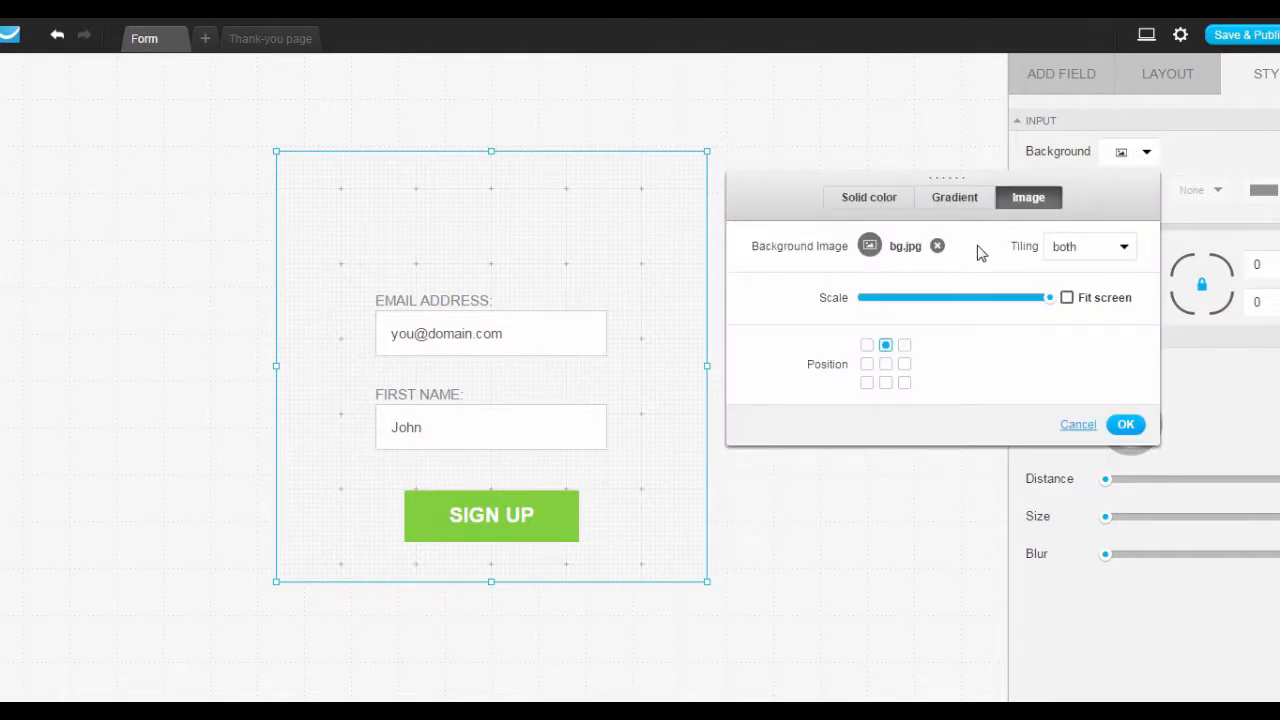
pyautogui.click(937, 246)
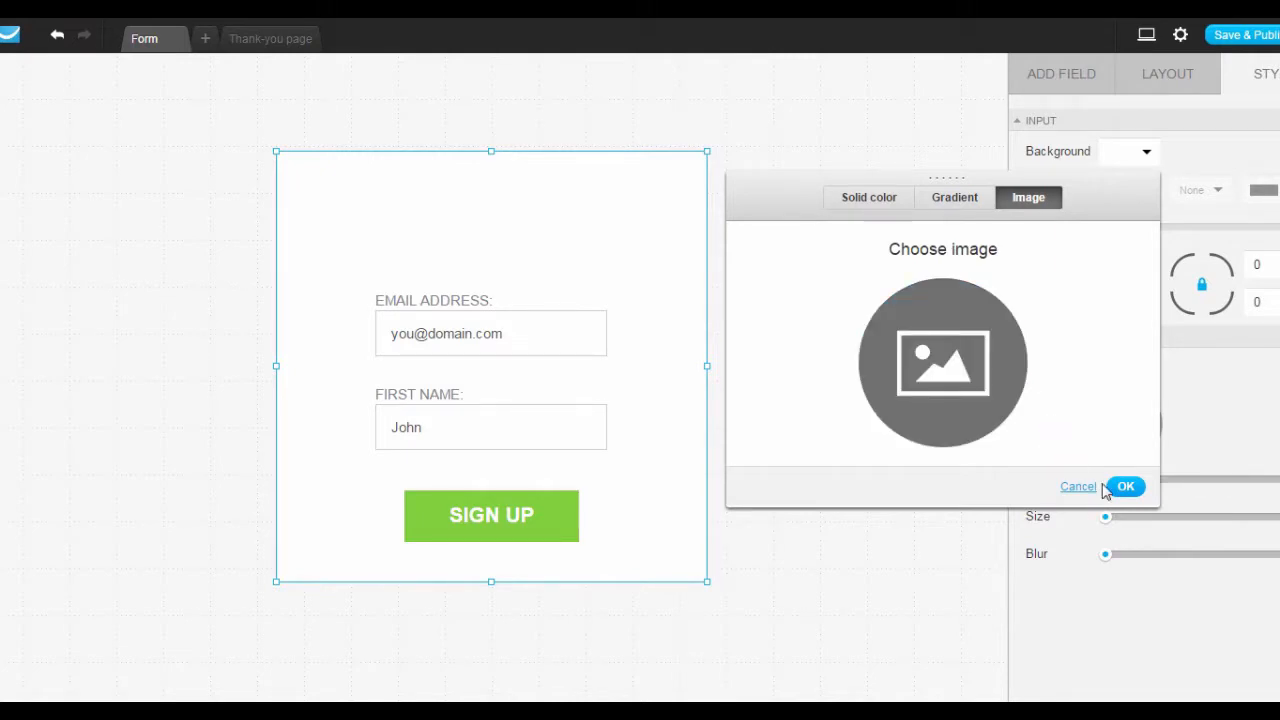
pyautogui.click(1137, 490)
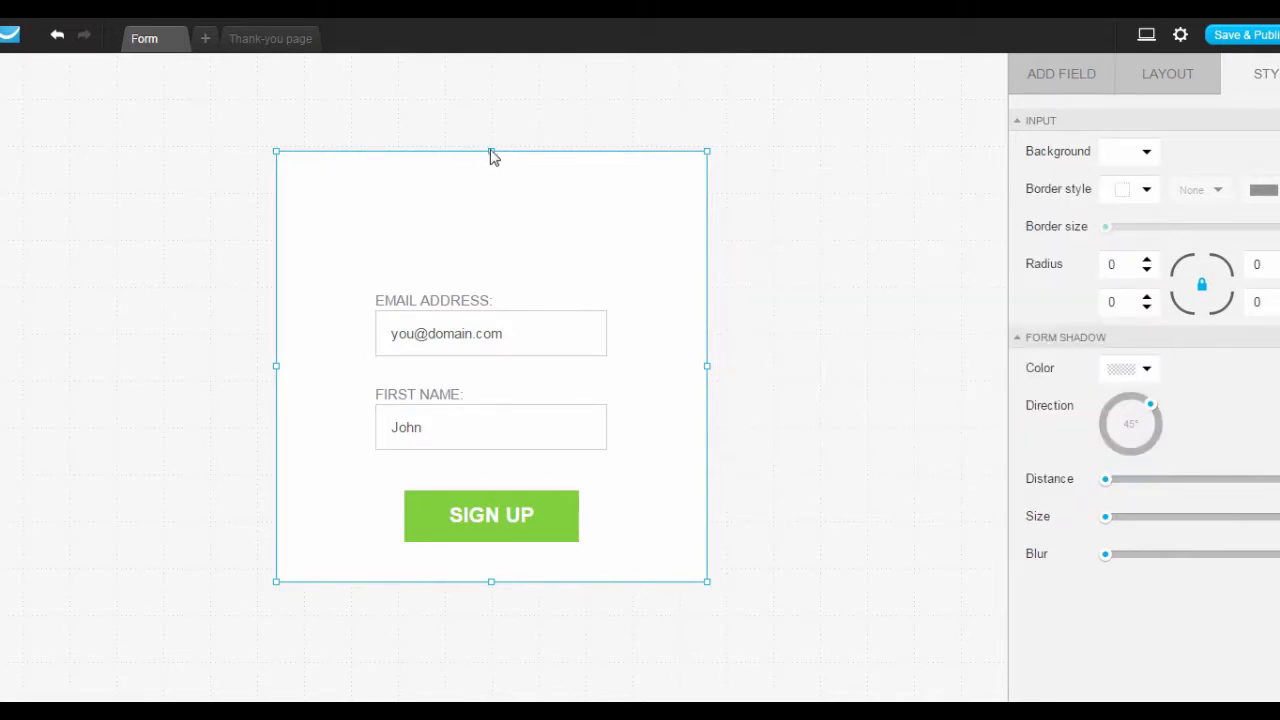
# Shrink the form from all four sides to fit tightly around its fields and button.
pyautogui.moveTo(489, 150); pyautogui.dragTo(499, 240)
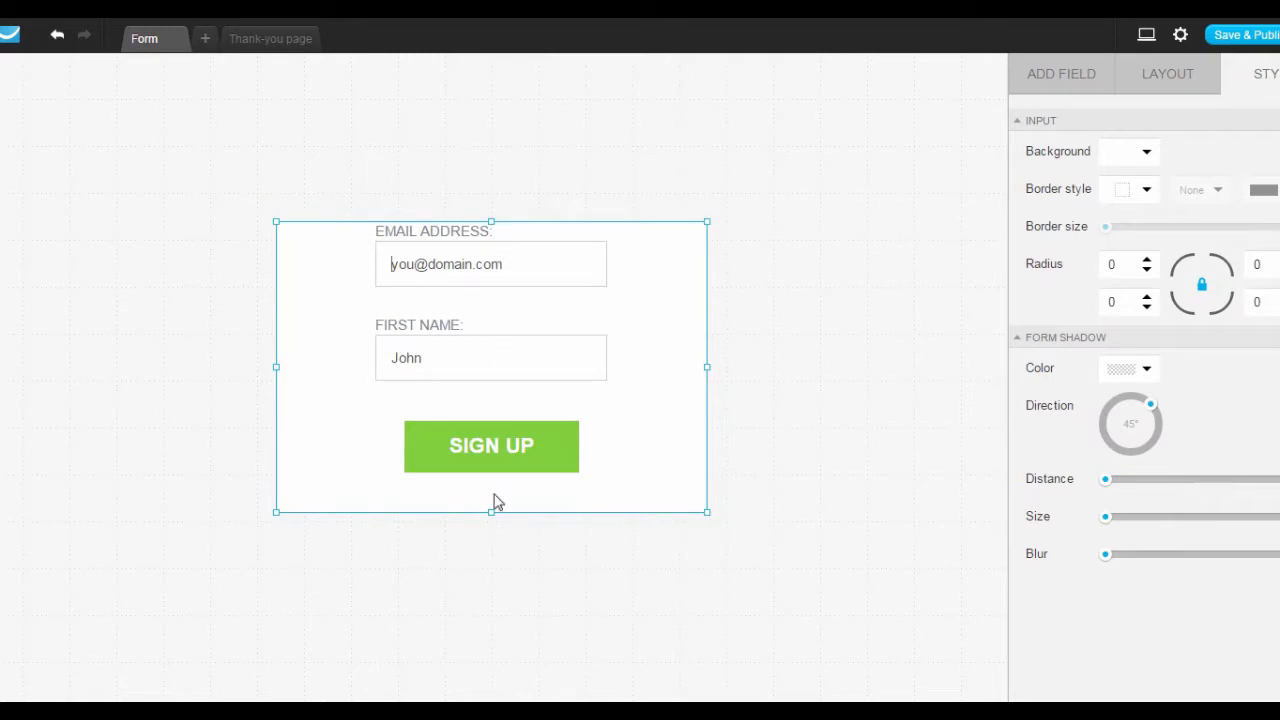
pyautogui.moveTo(491, 511); pyautogui.dragTo(500, 475)
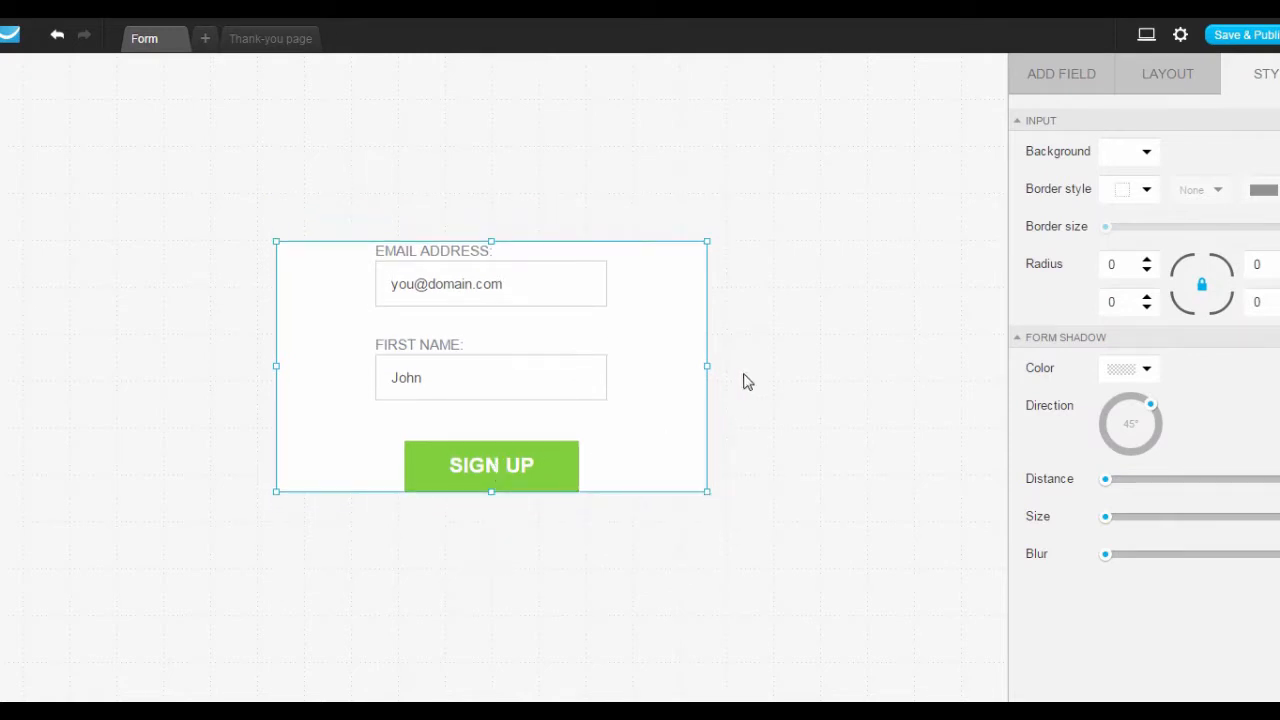
pyautogui.moveTo(705, 366); pyautogui.dragTo(657, 366)
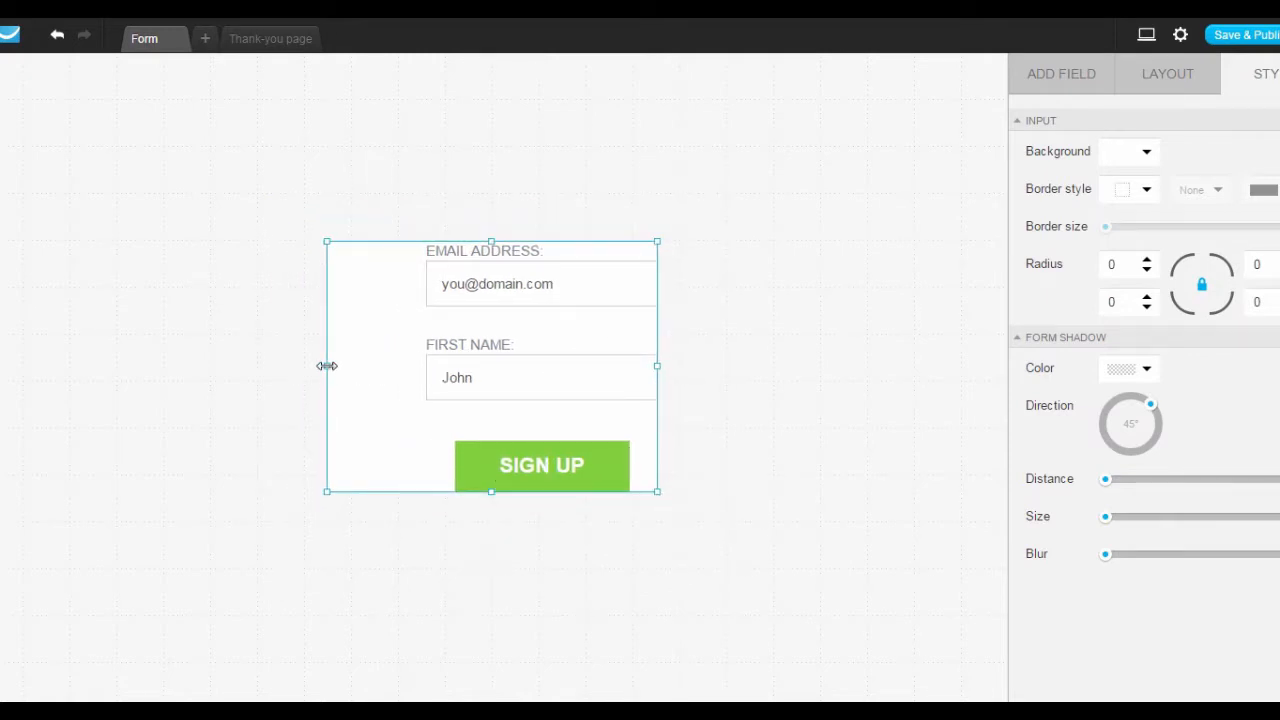
pyautogui.moveTo(327, 366); pyautogui.dragTo(434, 366)
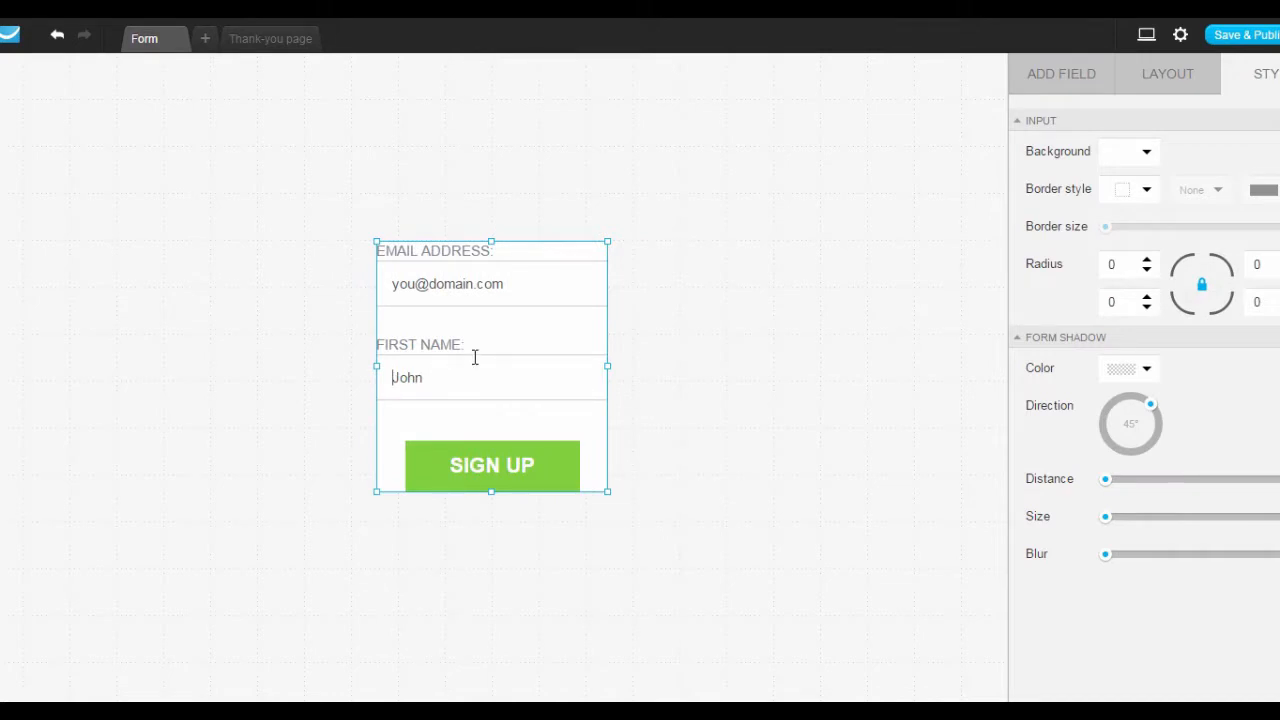
pyautogui.click(472, 284)
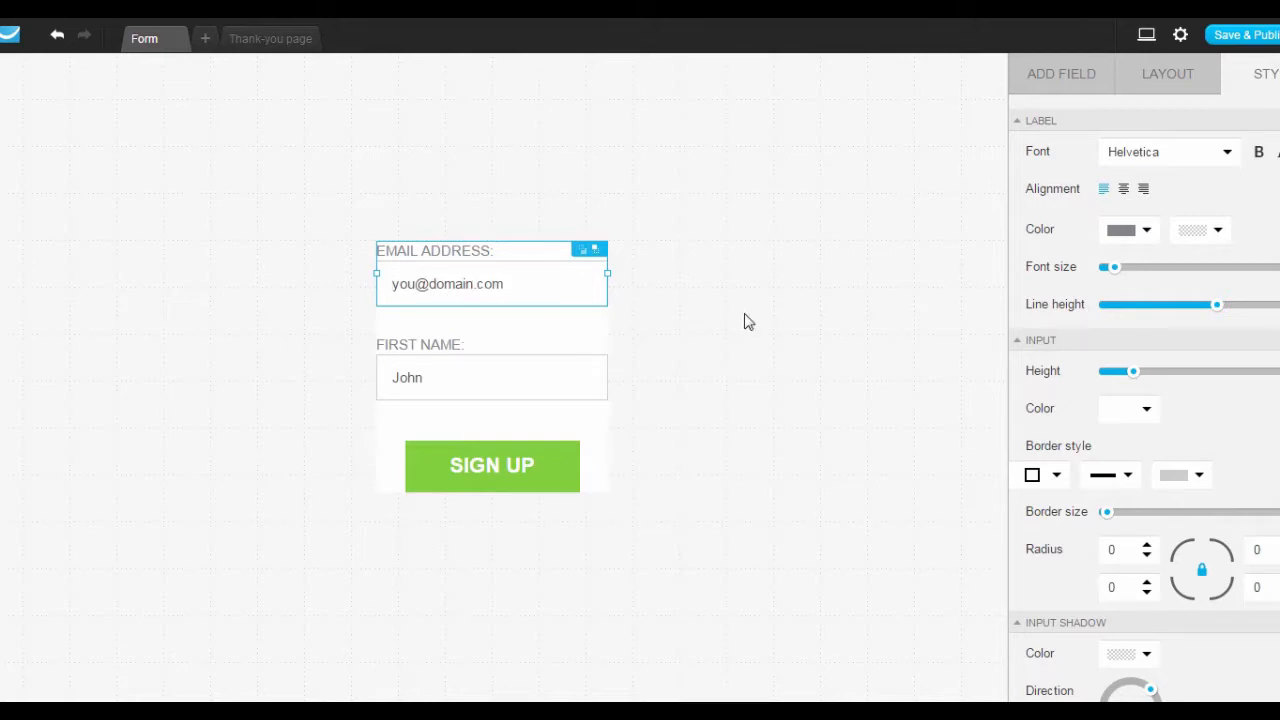
pyautogui.click(1136, 82)
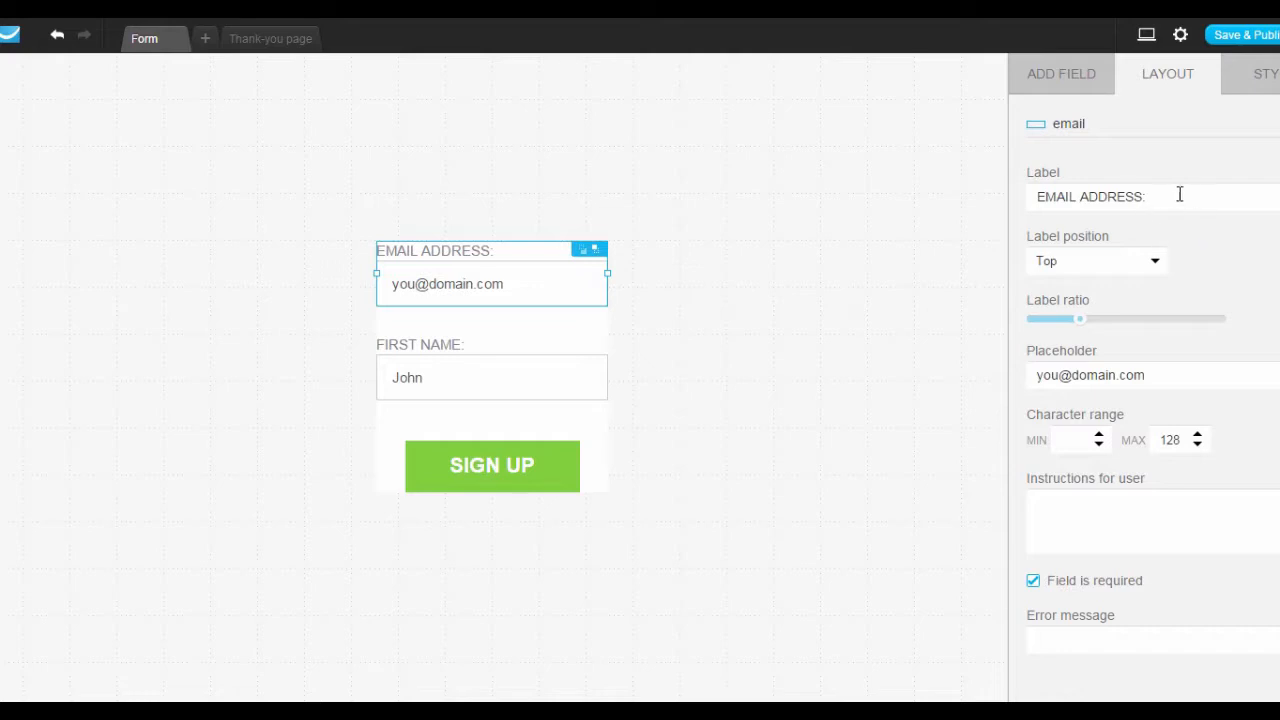
pyautogui.moveTo(1180, 194); pyautogui.dragTo(975, 208)
pyautogui.click(1165, 371)
pyautogui.moveTo(1165, 371); pyautogui.dragTo(993, 375)
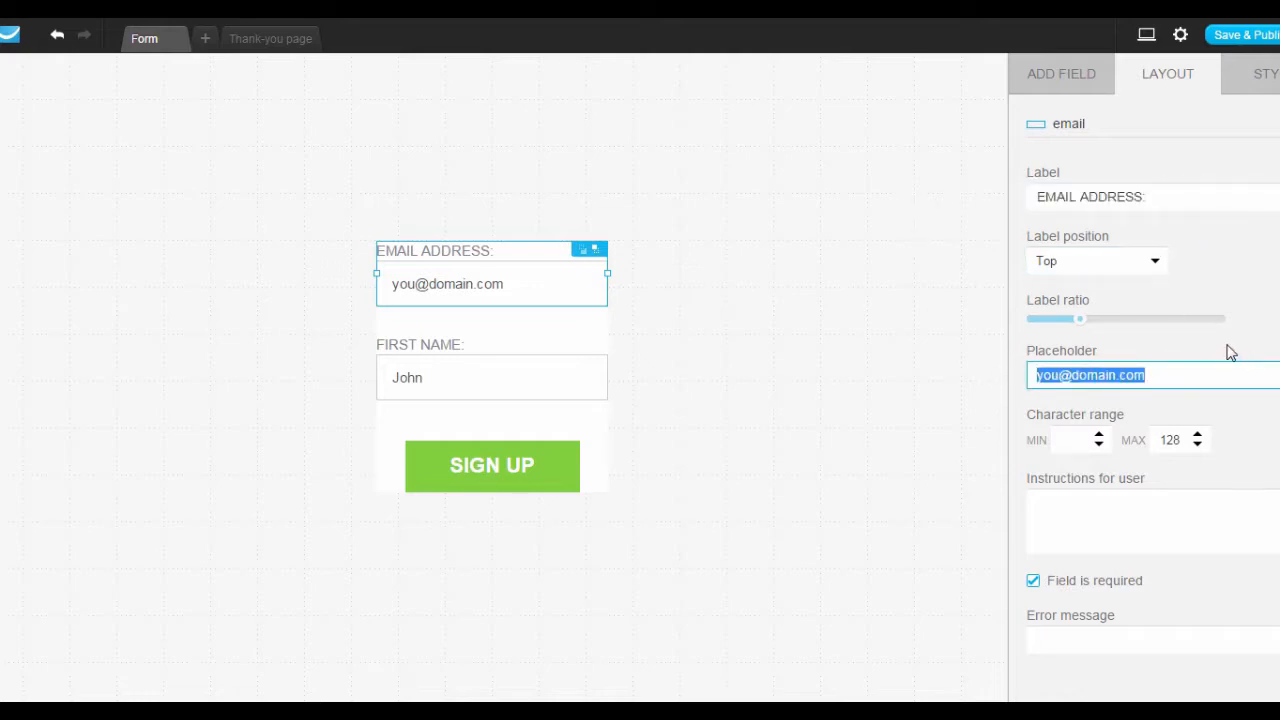
pyautogui.press('BackSpace')
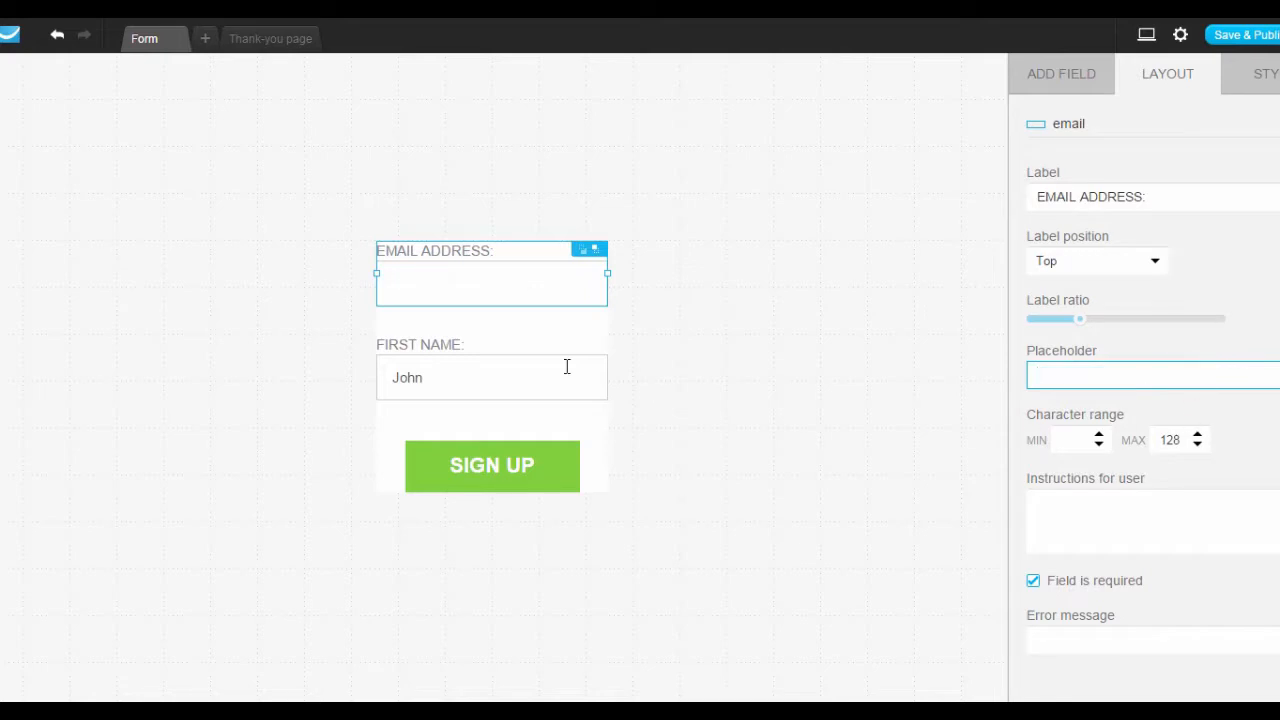
# Clear the first name field's 'John' placeholder.
pyautogui.click(428, 375)
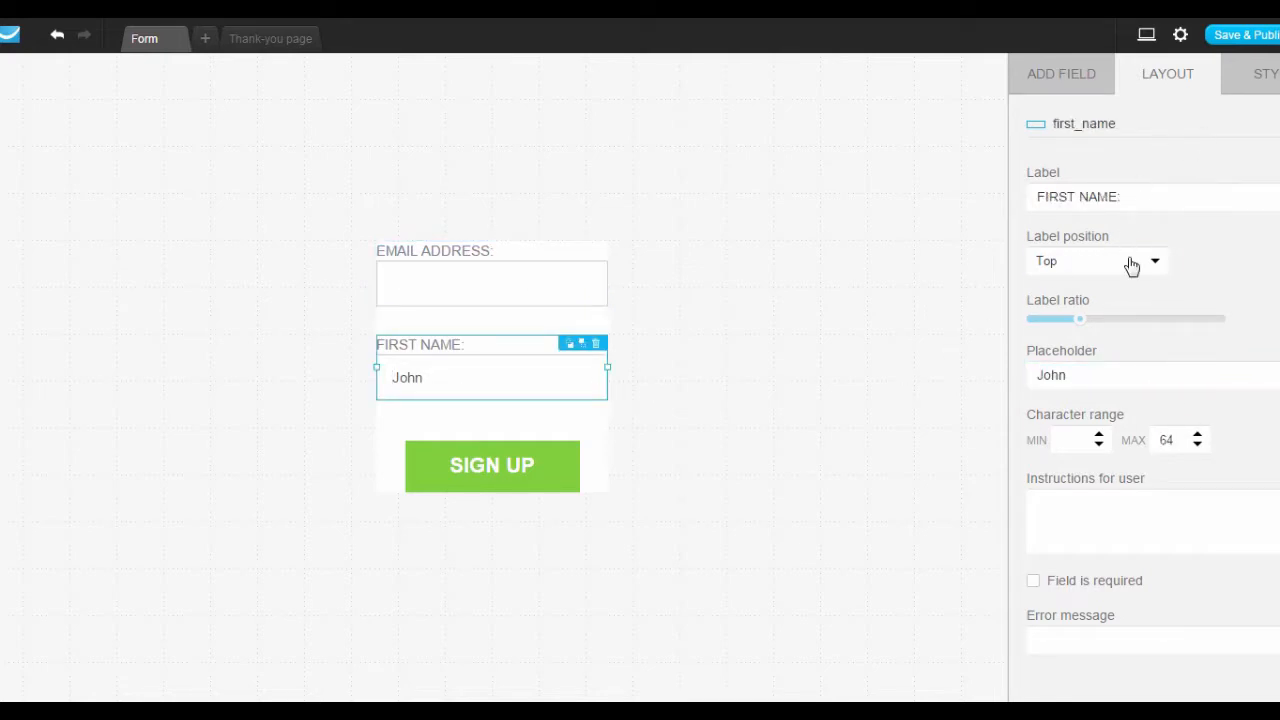
pyautogui.click(1110, 376)
pyautogui.press('BackSpace')
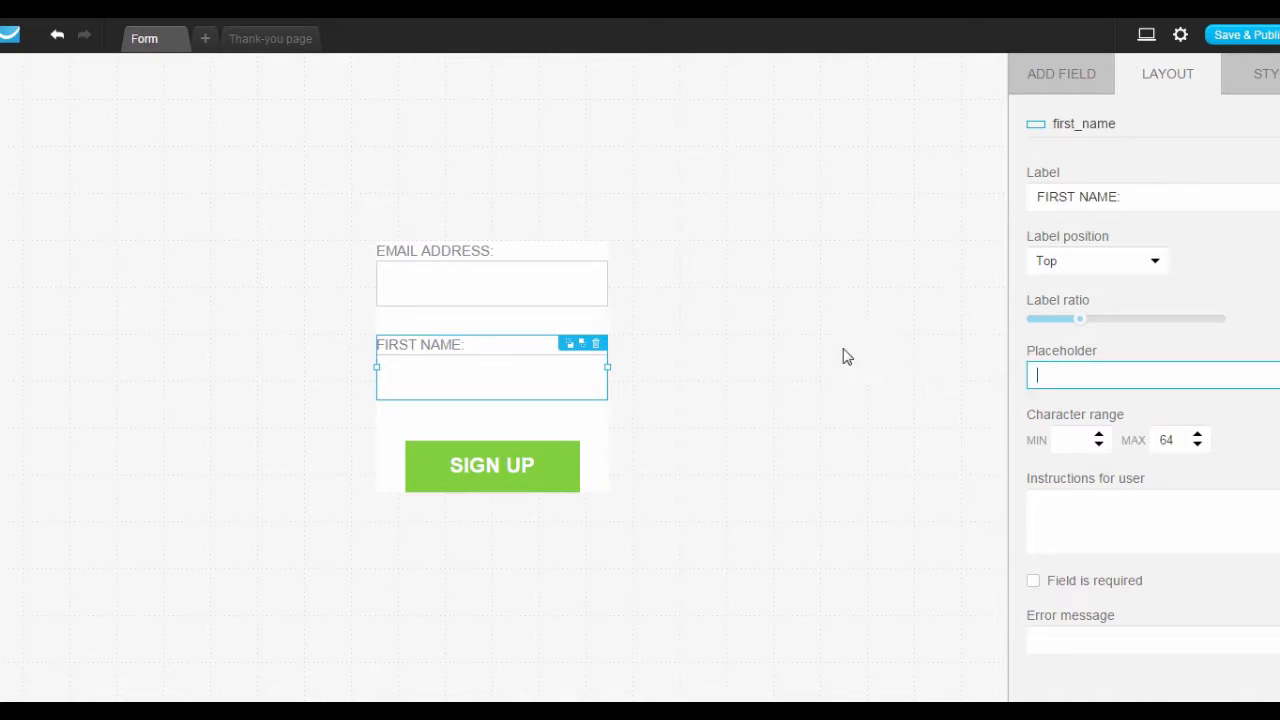
pyautogui.click(527, 488)
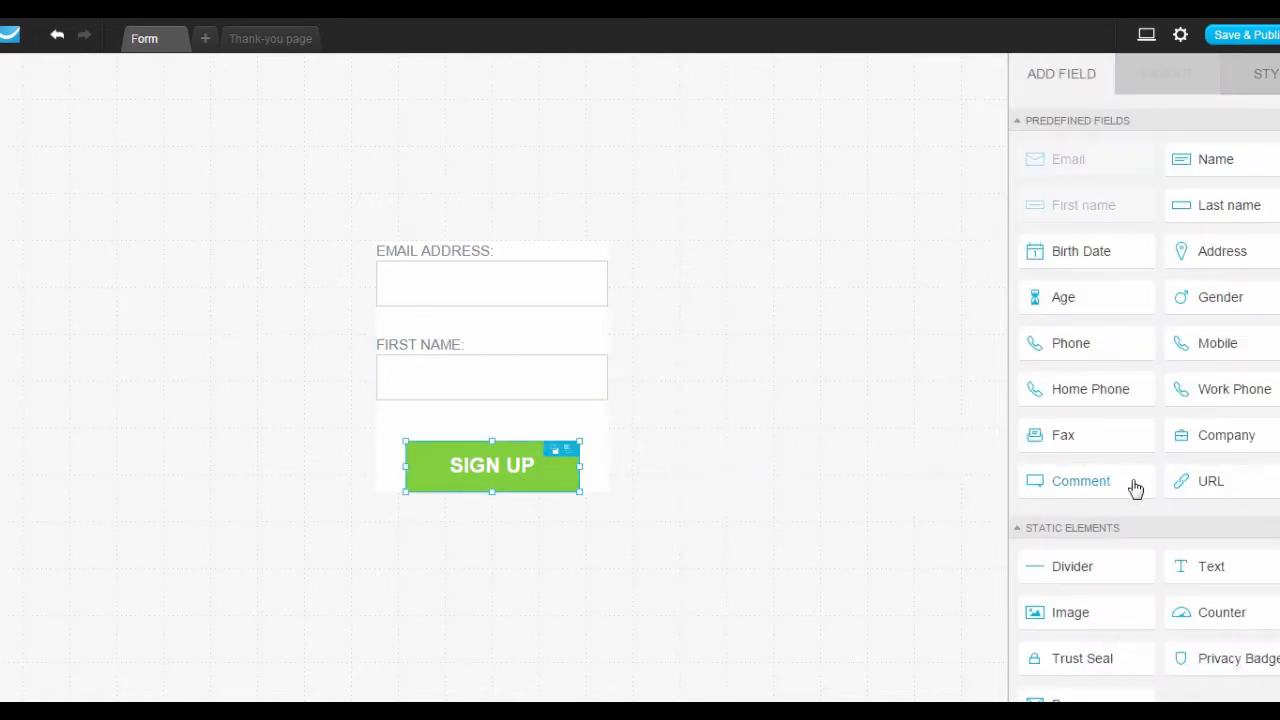
# Set the SIGN UP button colour to orange #FFBB14, copying its hex value.
pyautogui.click(1266, 78)
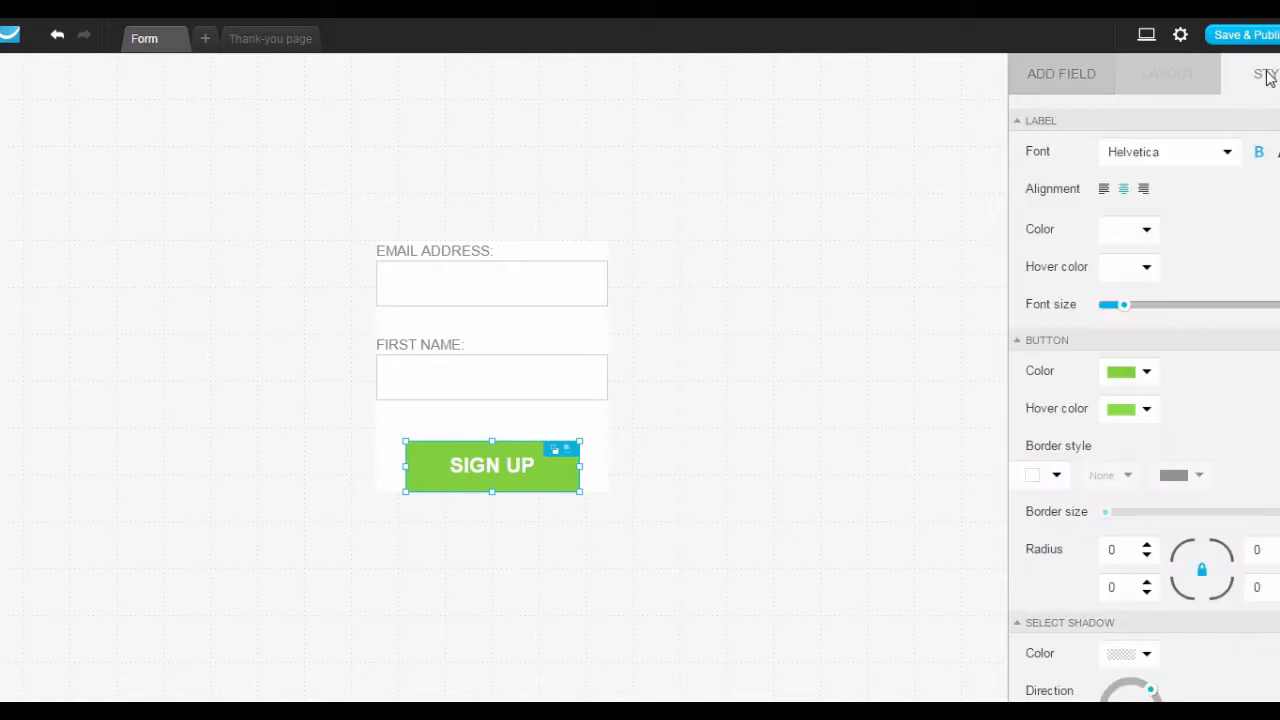
pyautogui.click(1129, 378)
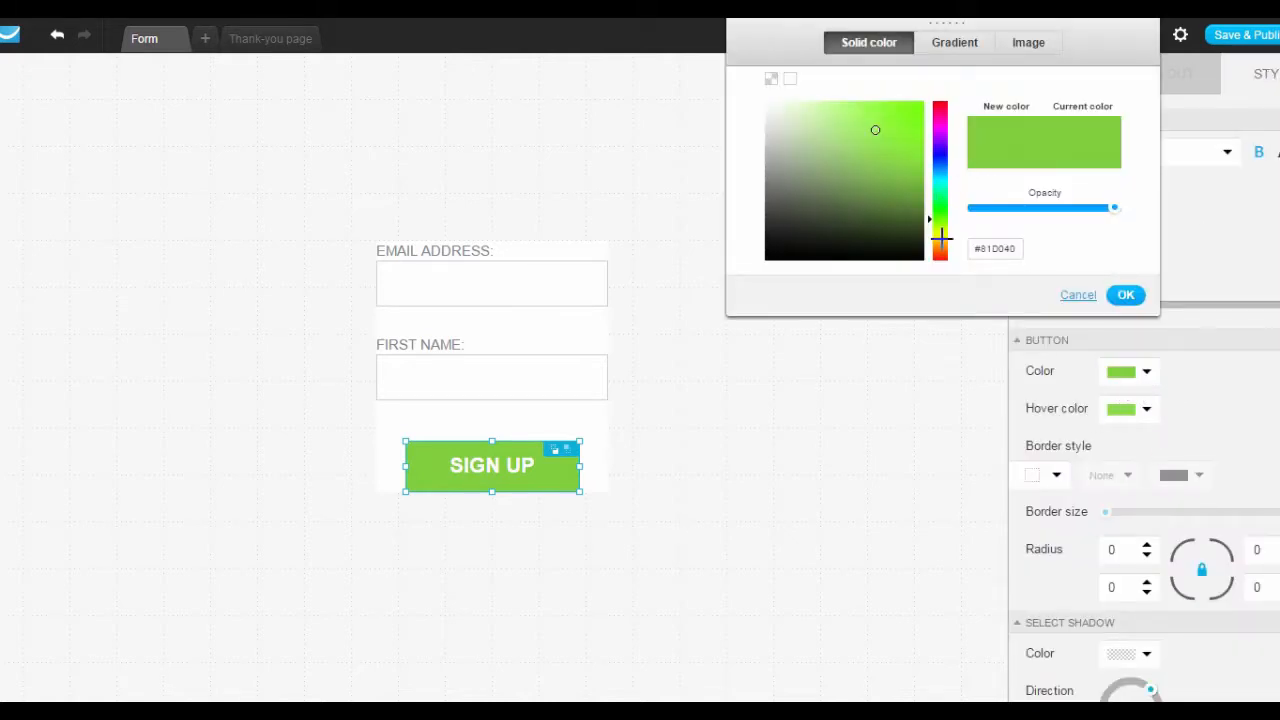
pyautogui.click(939, 241)
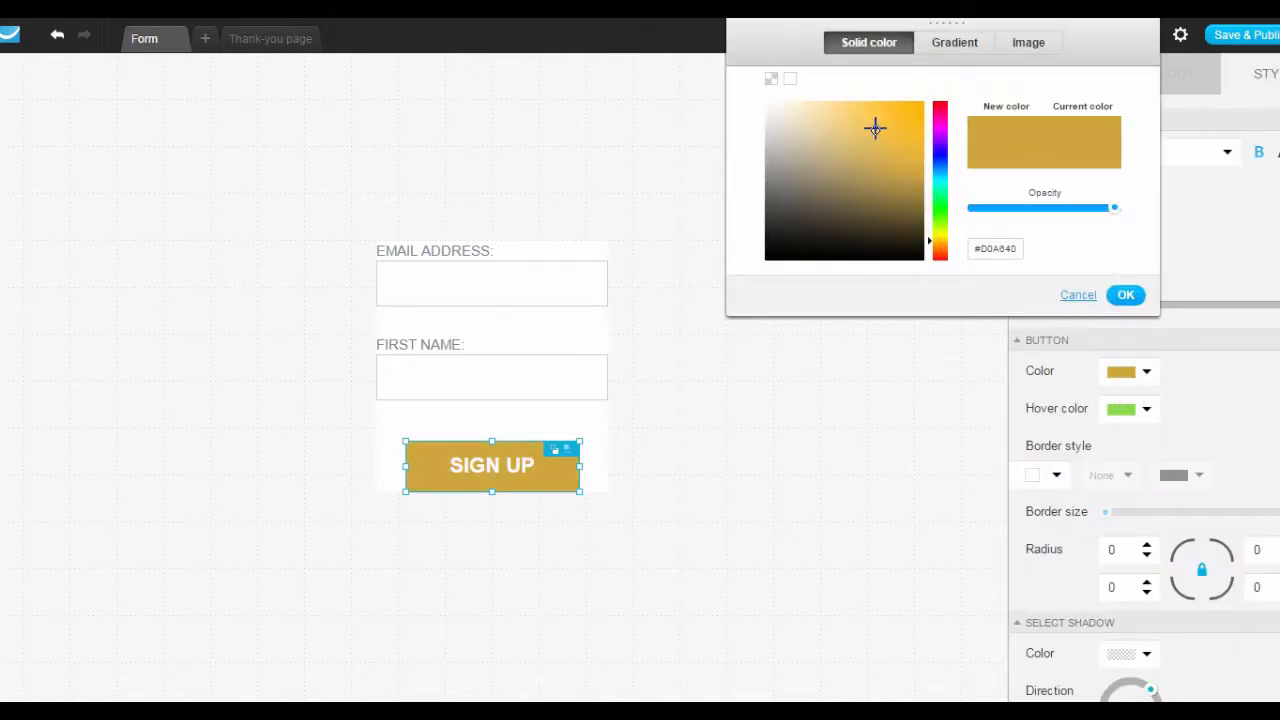
pyautogui.moveTo(877, 126); pyautogui.dragTo(910, 92)
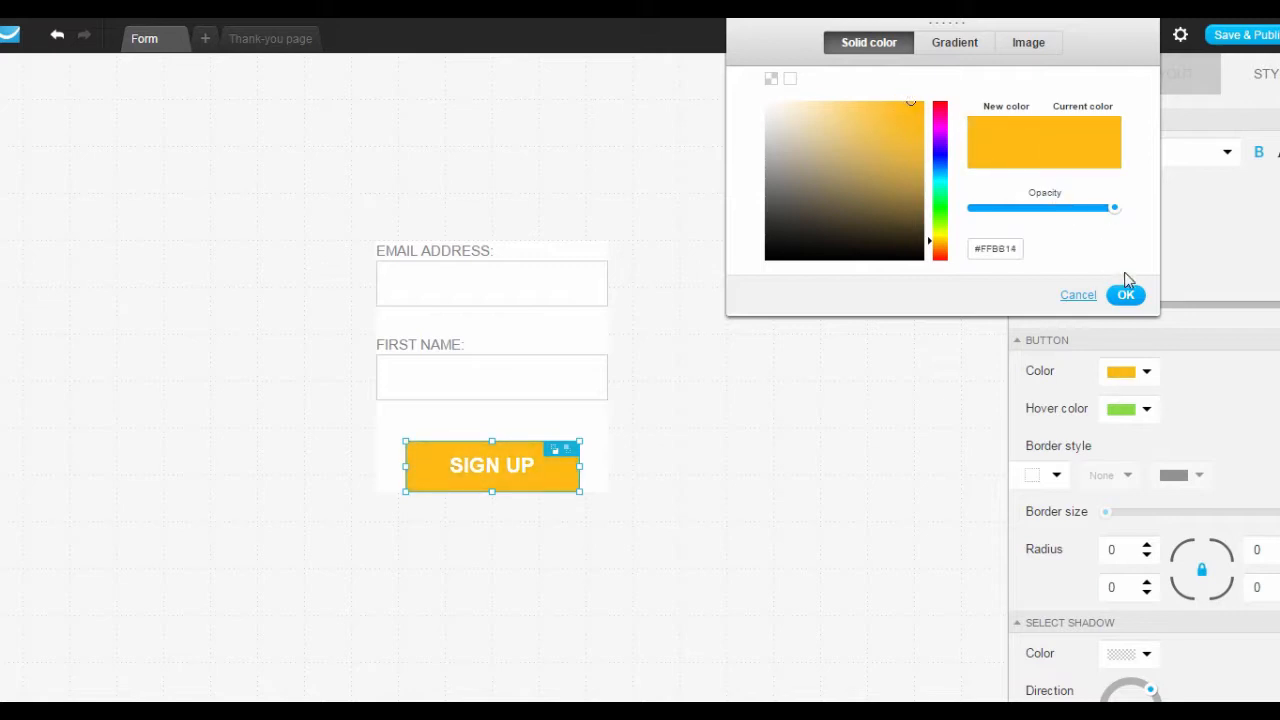
pyautogui.doubleClick(1020, 247)
pyautogui.click(1126, 295)
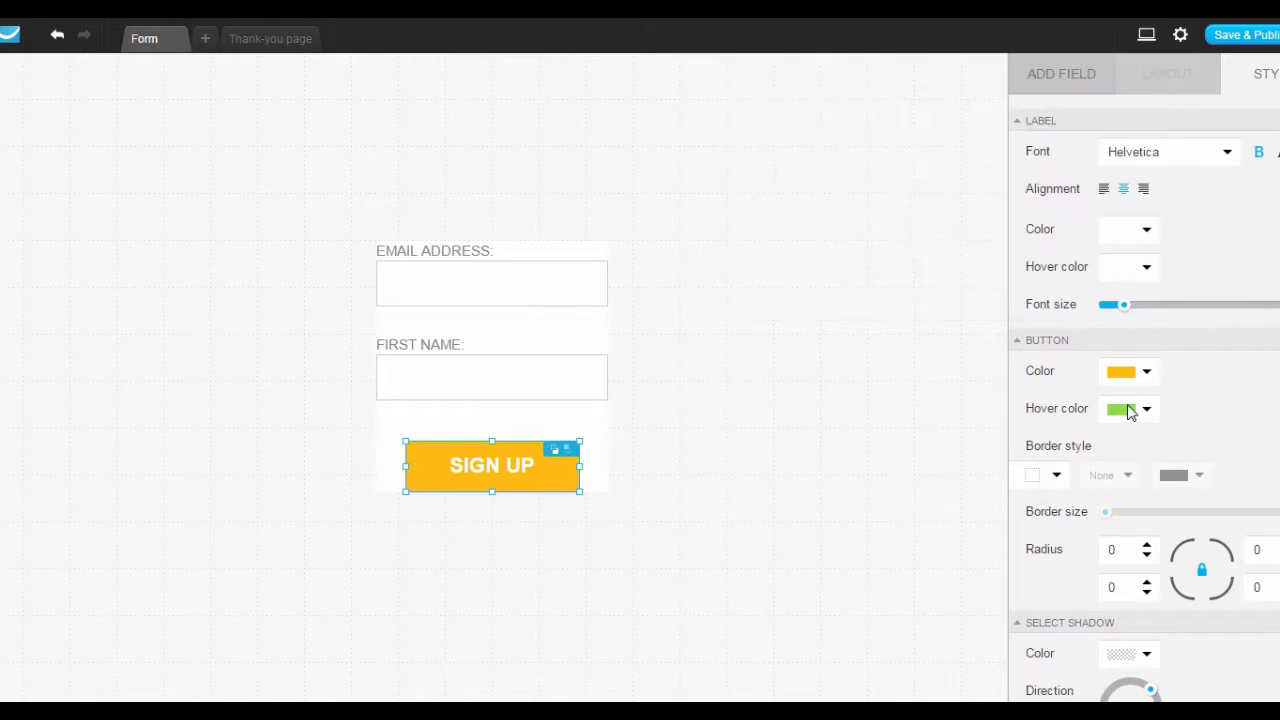
# Paste #FFBB14 as the button's hover colour.
pyautogui.click(1143, 413)
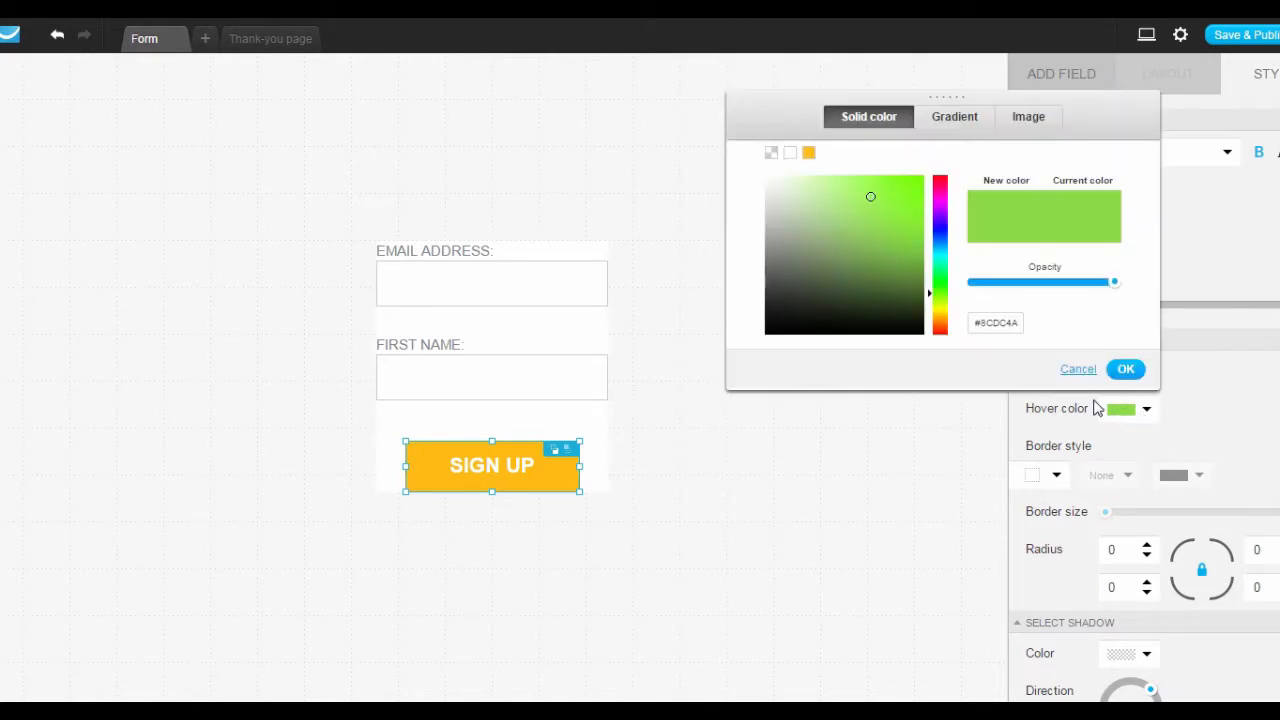
pyautogui.moveTo(1016, 330); pyautogui.dragTo(963, 323)
pyautogui.write('#FFBB14')
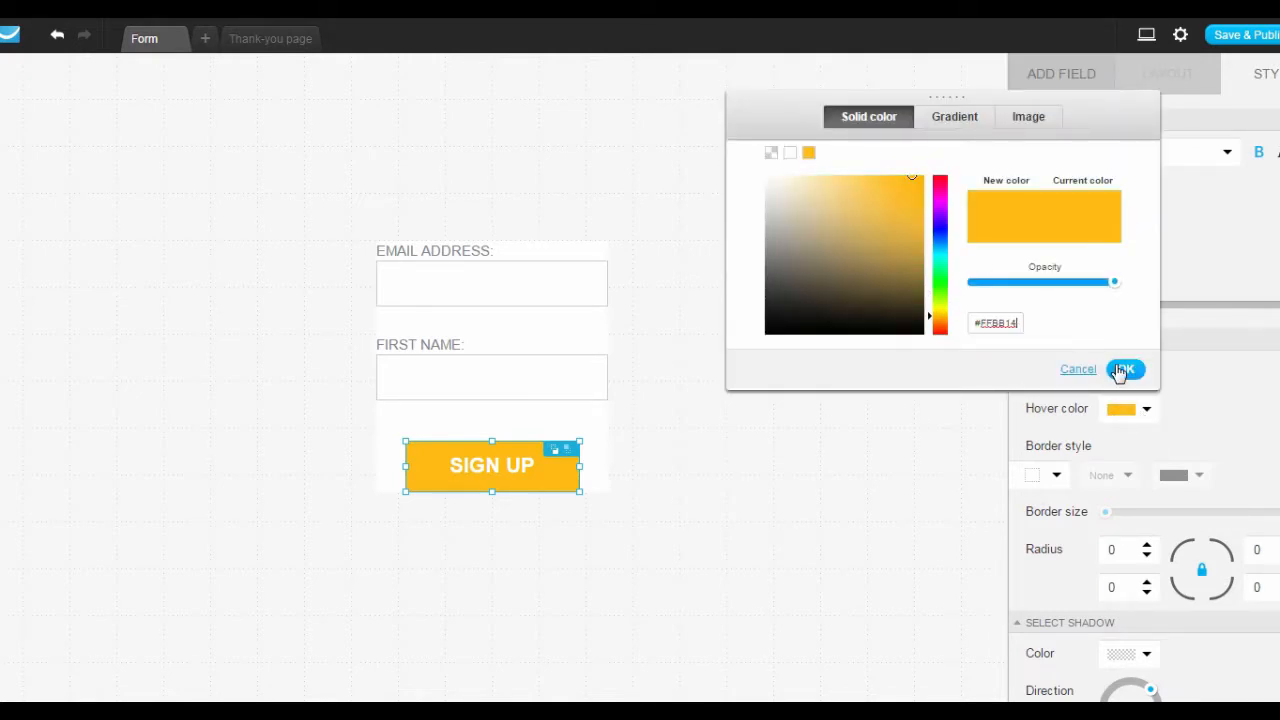
pyautogui.click(1126, 369)
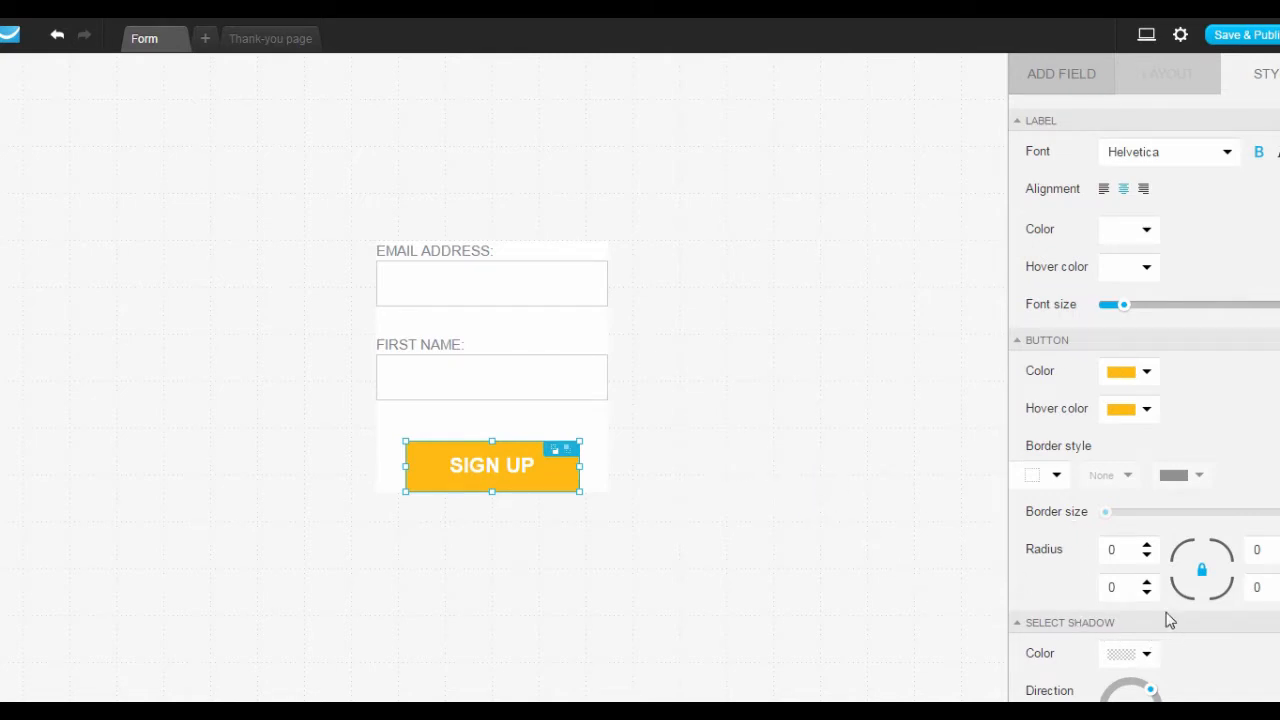
# Save & Publish the form to reach the JavaScript embed code page.
pyautogui.click(1234, 37)
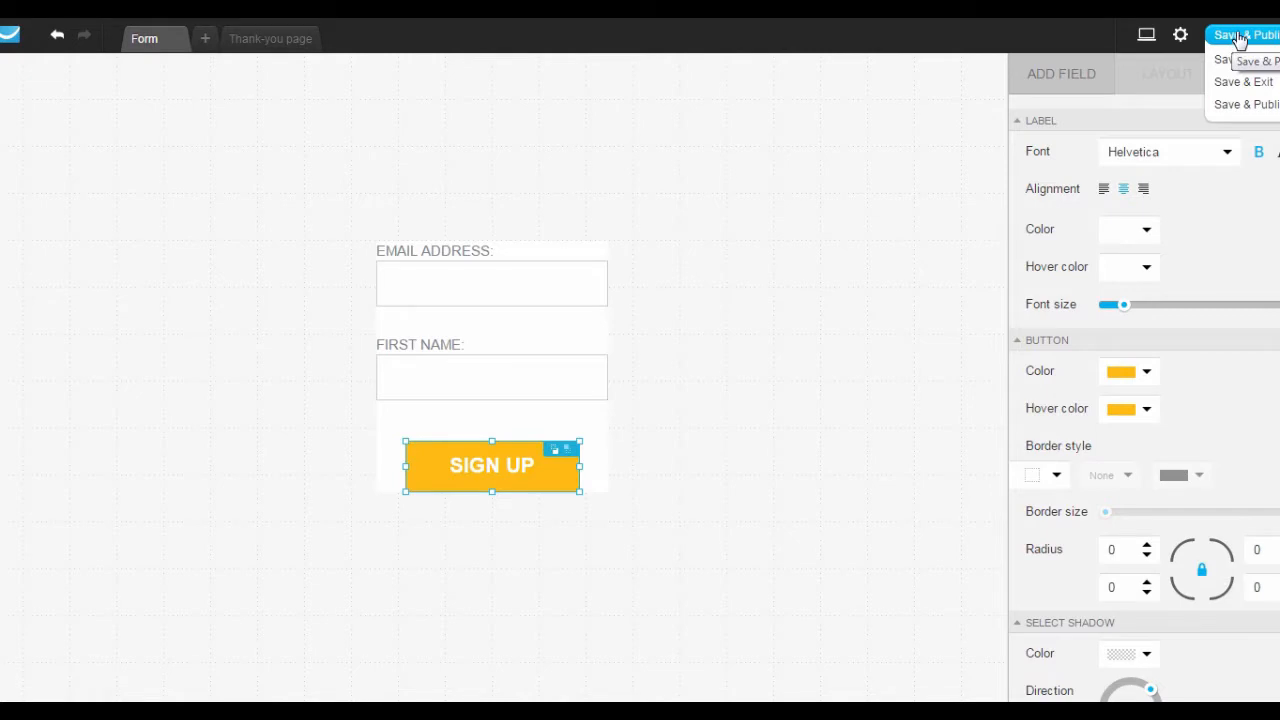
pyautogui.click(1240, 38)
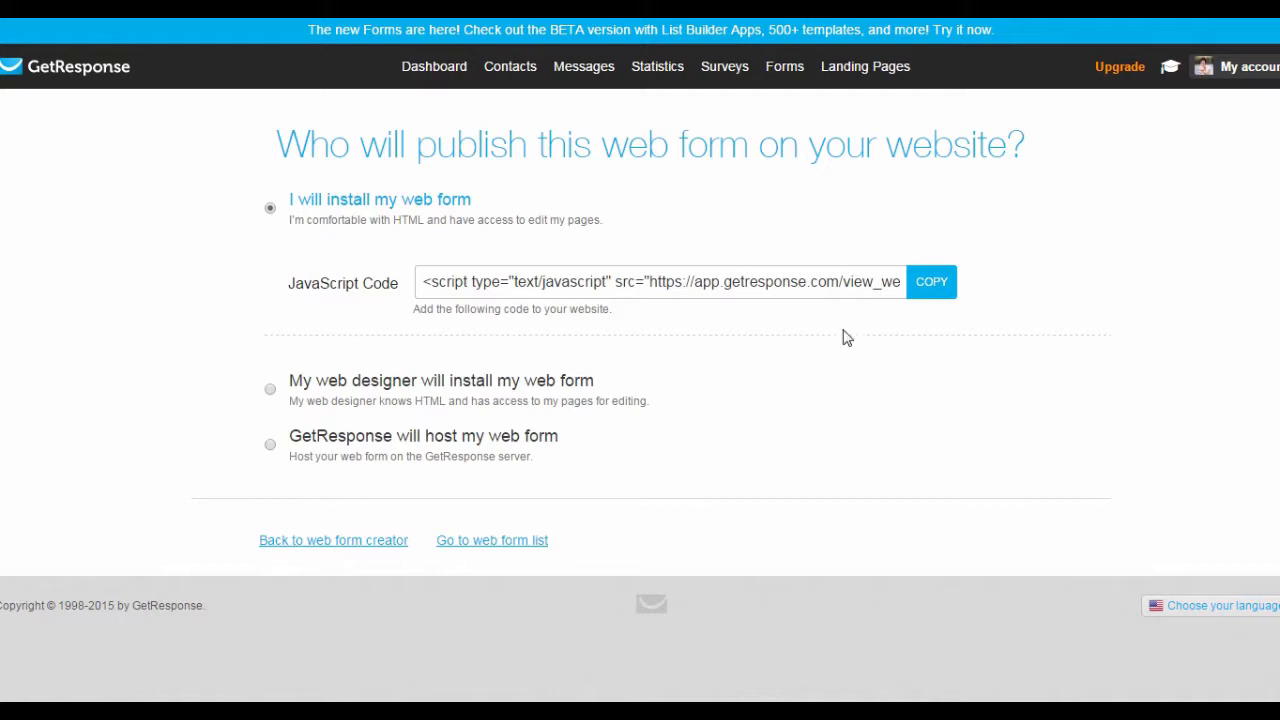
# Copy the JavaScript embed code and try the web designer install option.
pyautogui.click(928, 284)
pyautogui.click(320, 385)
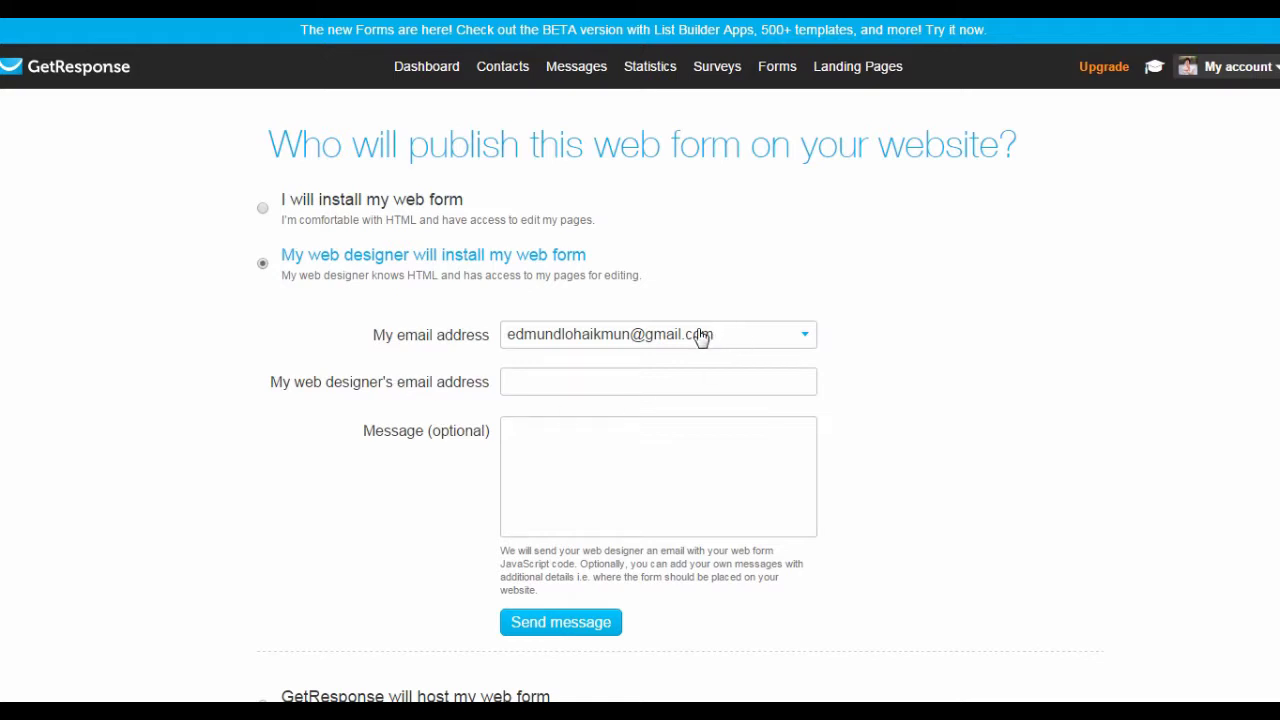
pyautogui.click(627, 376)
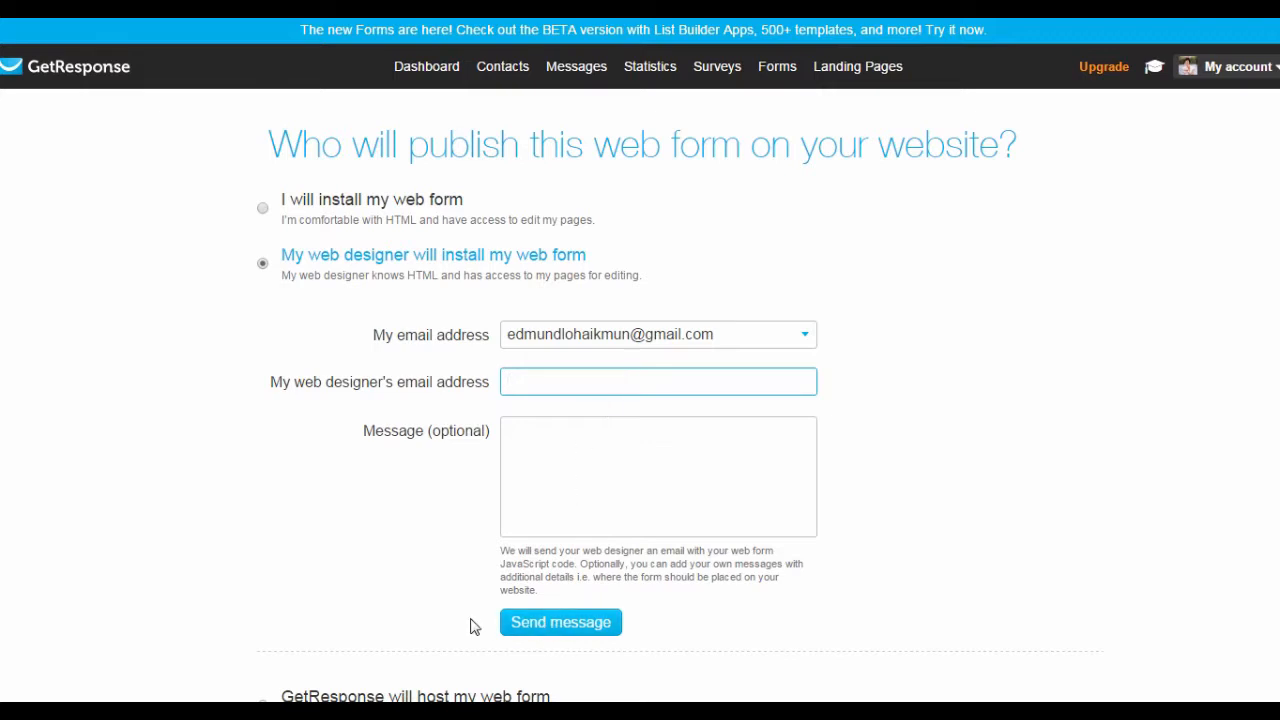
# Select 'GetResponse will host my web form'.
pyautogui.scroll(-1, 445, 540)
pyautogui.scroll(-1, 432, 527)
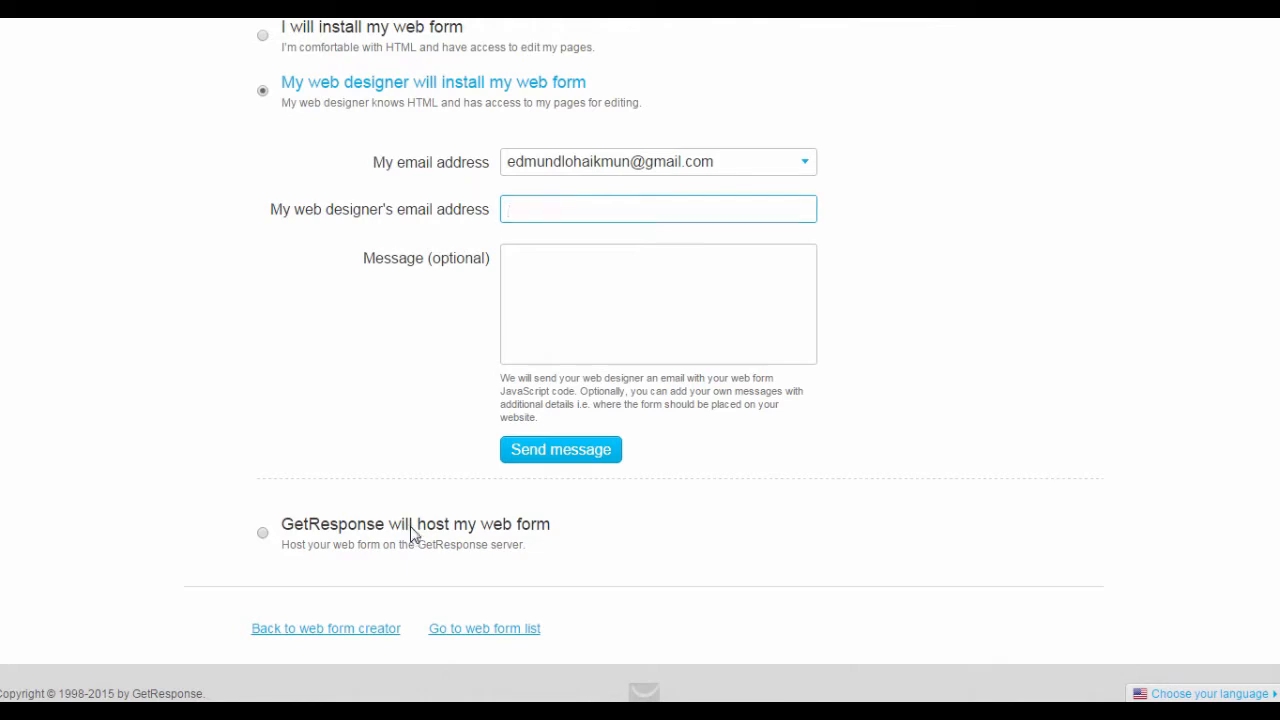
pyautogui.click(412, 530)
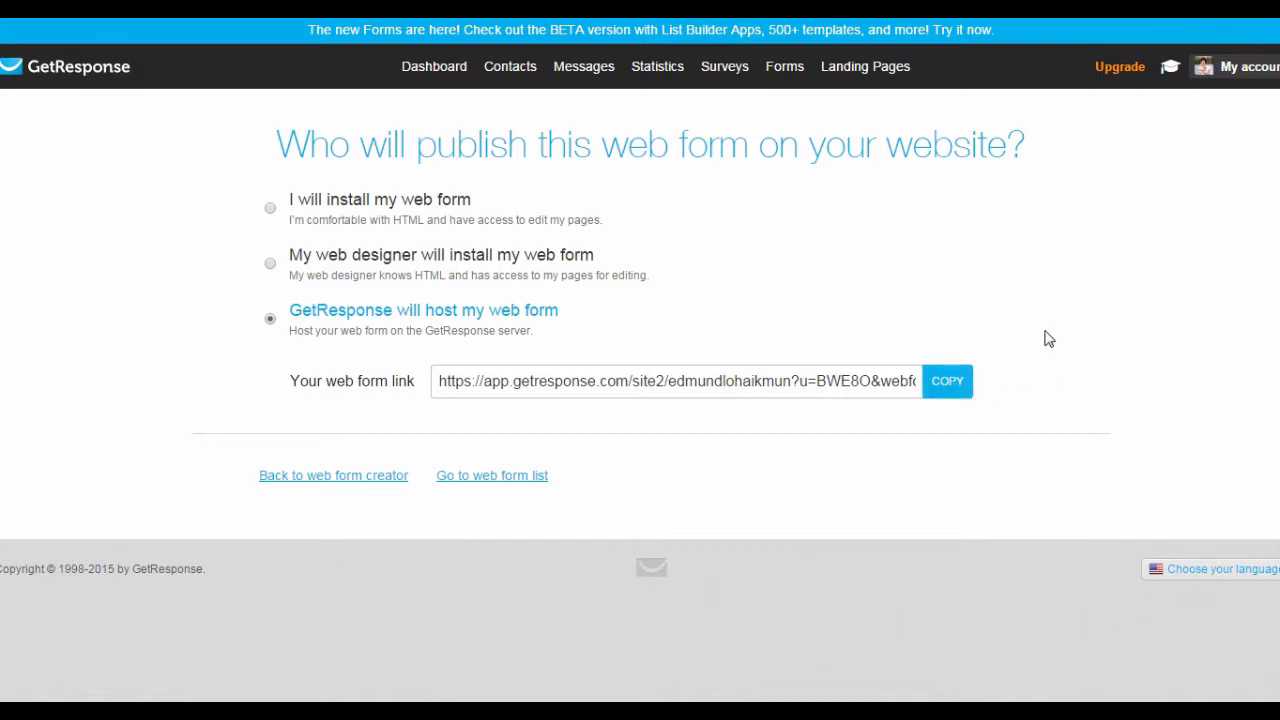
# Return to the Dashboard, dismiss the List Building popup and open campaign Permission settings.
pyautogui.click(434, 67)
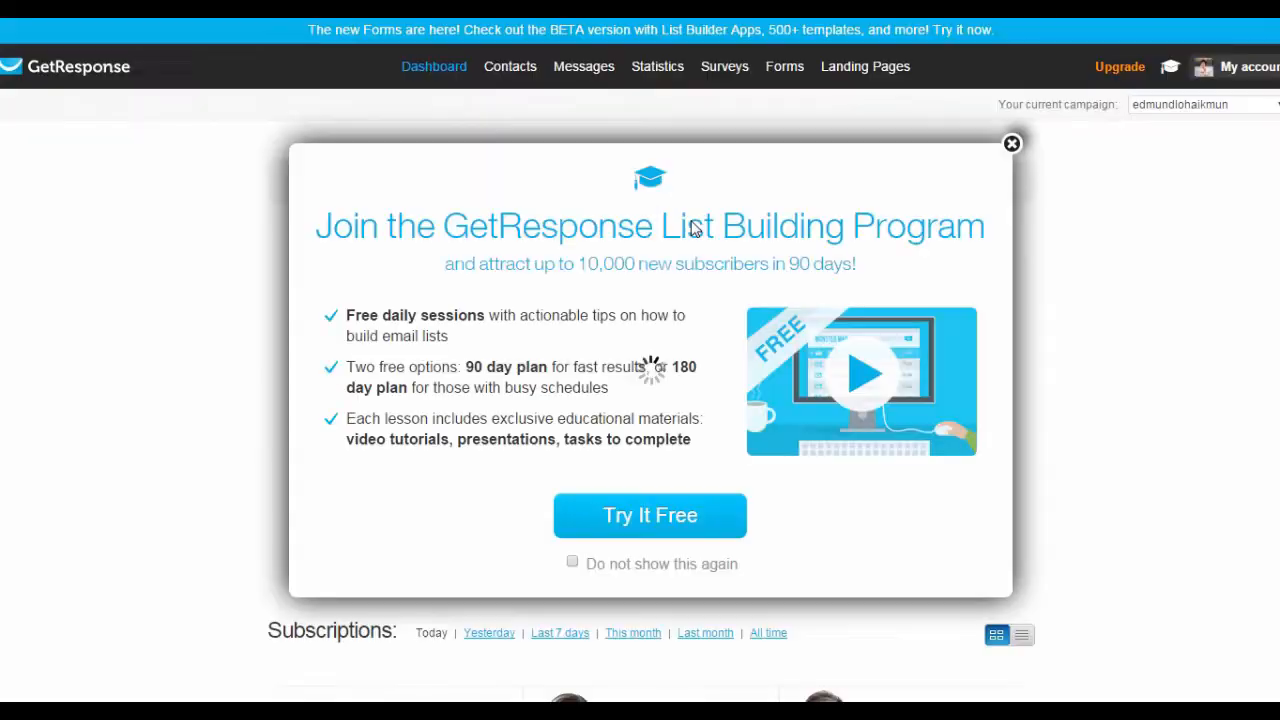
pyautogui.press('Escape')
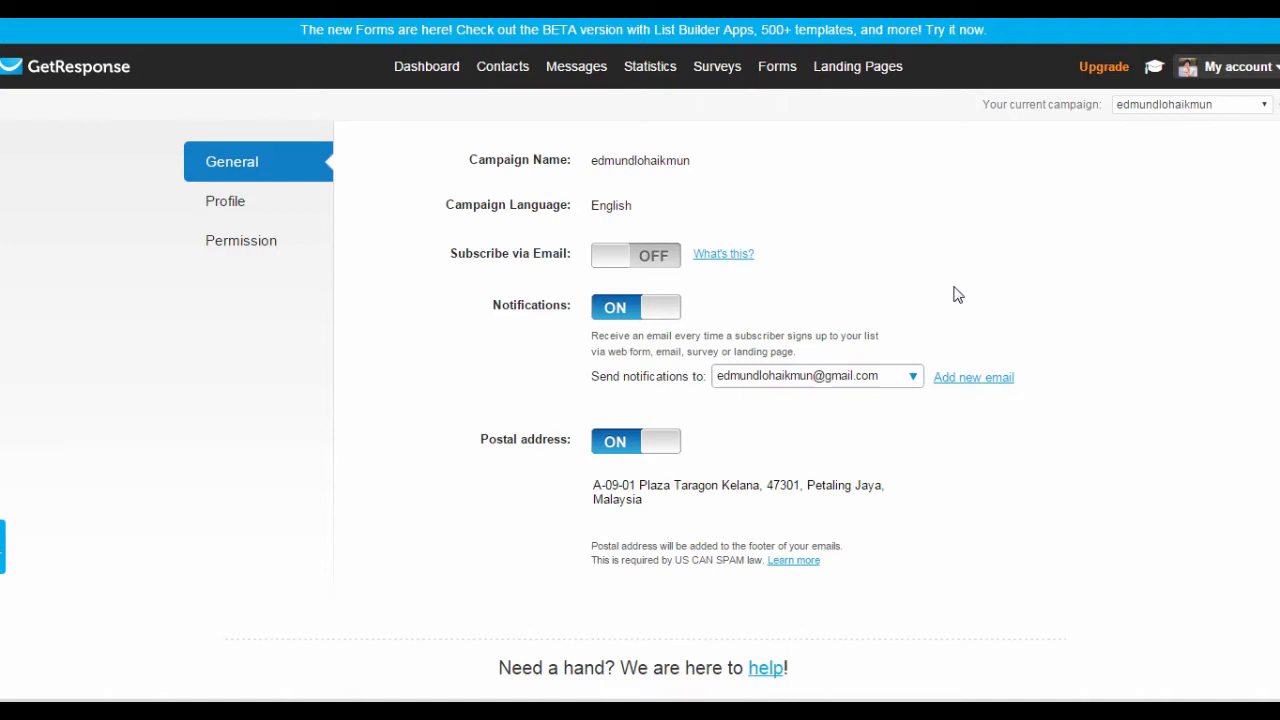
pyautogui.click(232, 257)
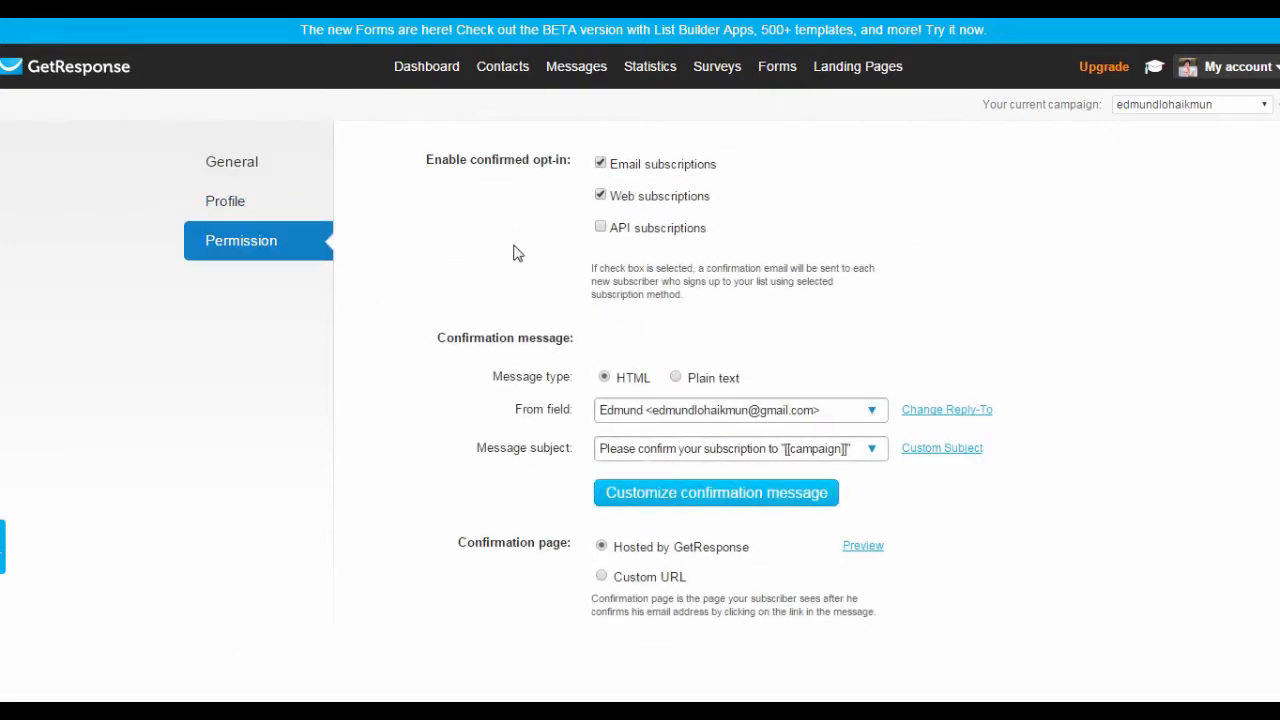
# Uncheck confirmed opt-in for email and web subscriptions, then open Customize confirmation message.
pyautogui.moveTo(426, 158); pyautogui.dragTo(569, 174)
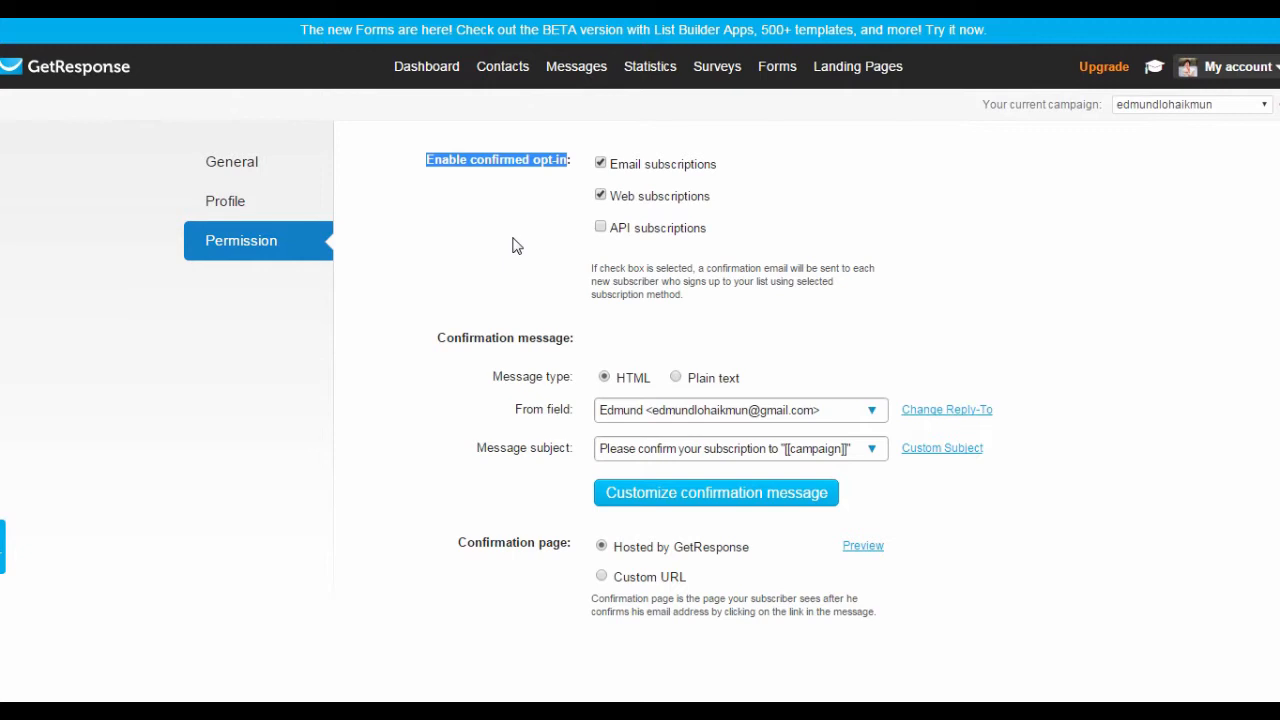
pyautogui.click(601, 163)
pyautogui.click(601, 195)
pyautogui.moveTo(438, 338); pyautogui.dragTo(565, 340)
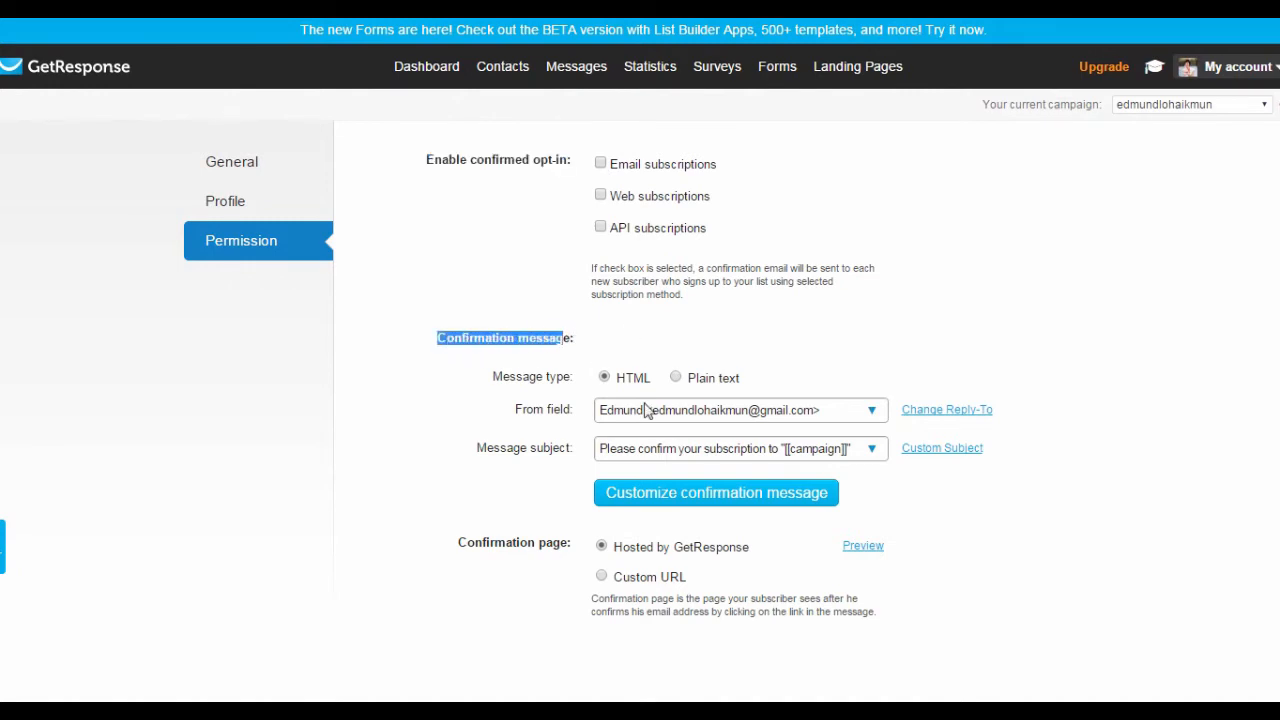
pyautogui.click(738, 494)
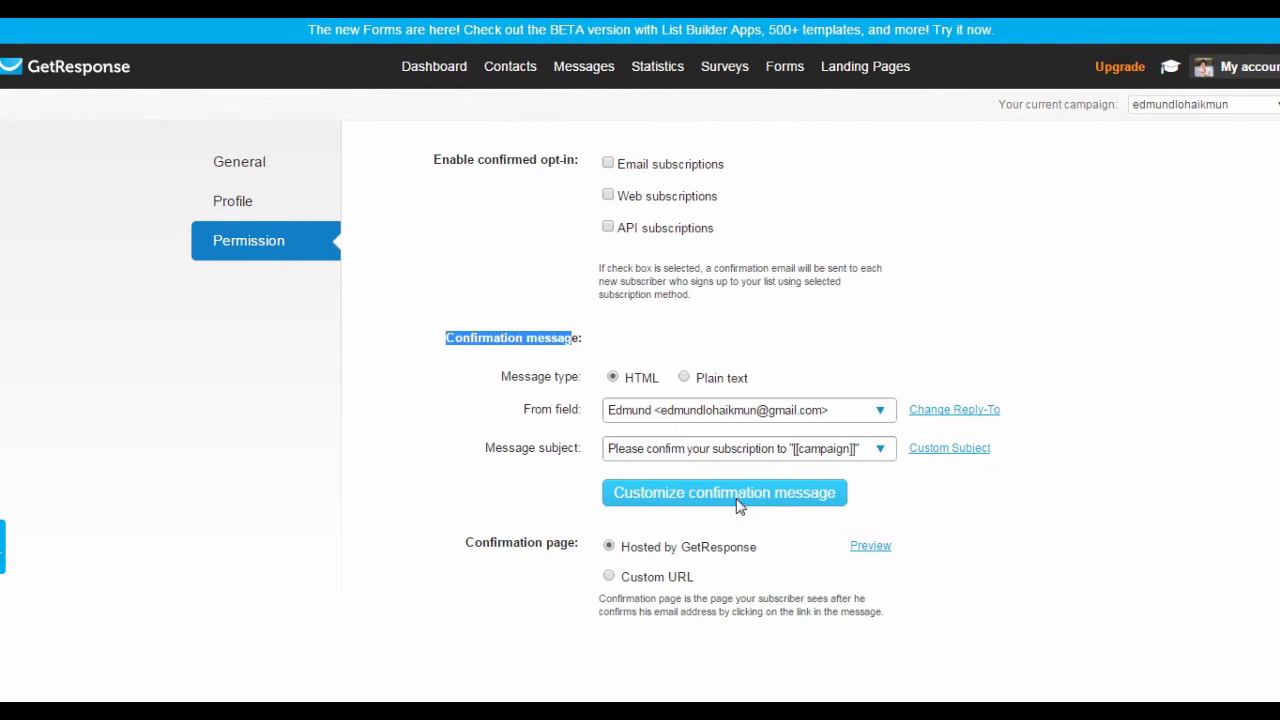